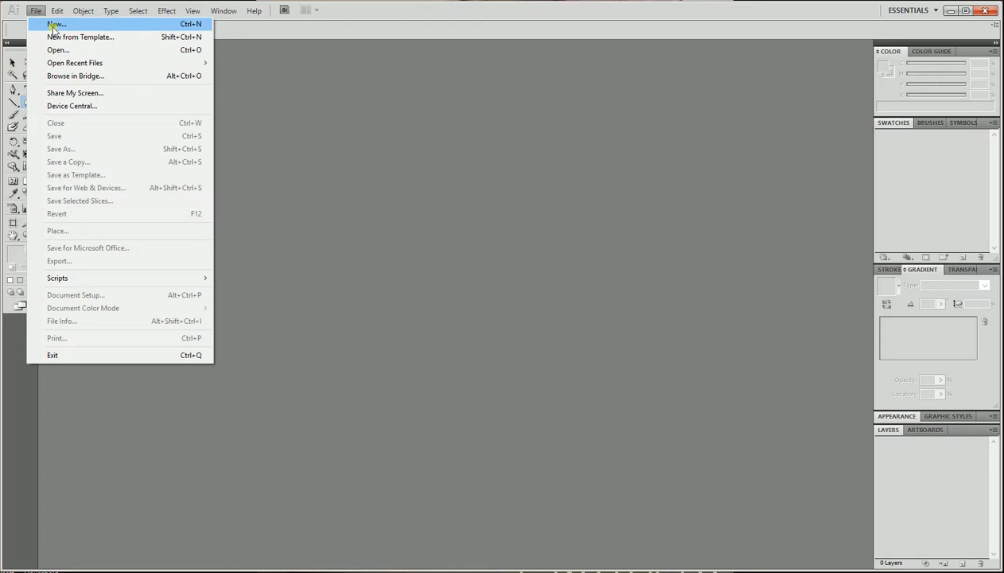
Start a new document and name it with the author's name followed by holidaydesign.
click(52, 25)
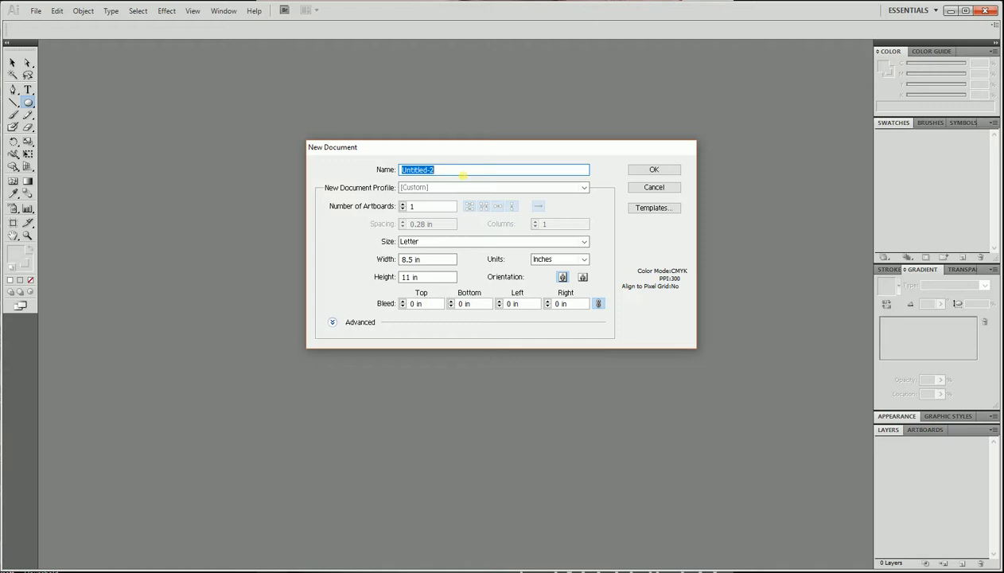
text(Weaver.whitney.)
text(holiday)
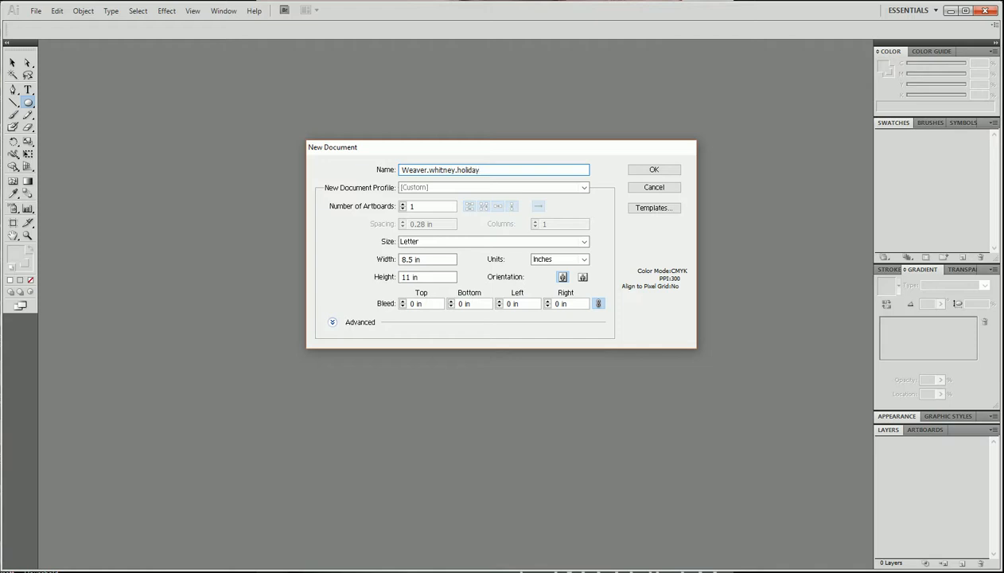
text(design)
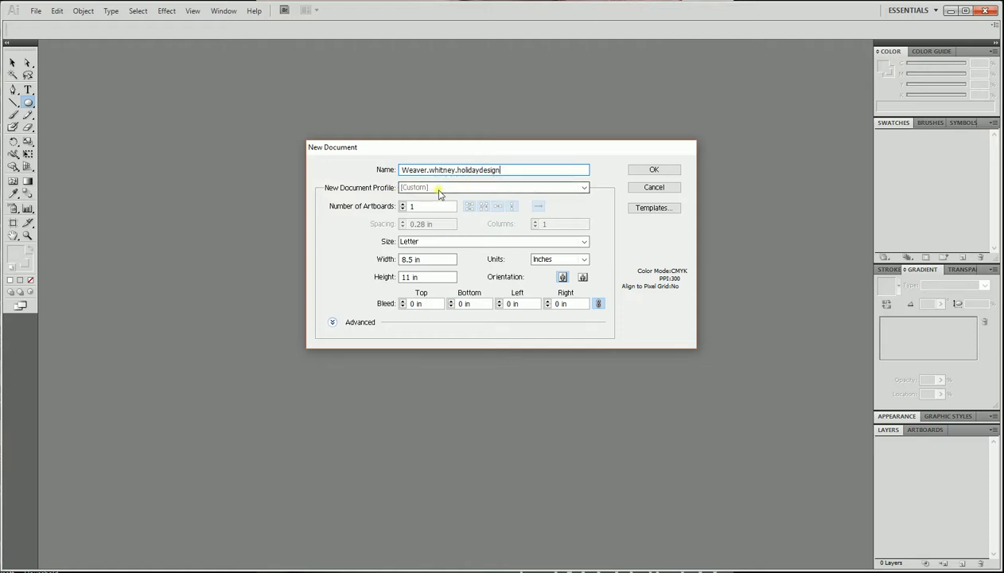
Create the document at Letter size, 8.5 by 11 in, with inches as the units.
click(431, 256)
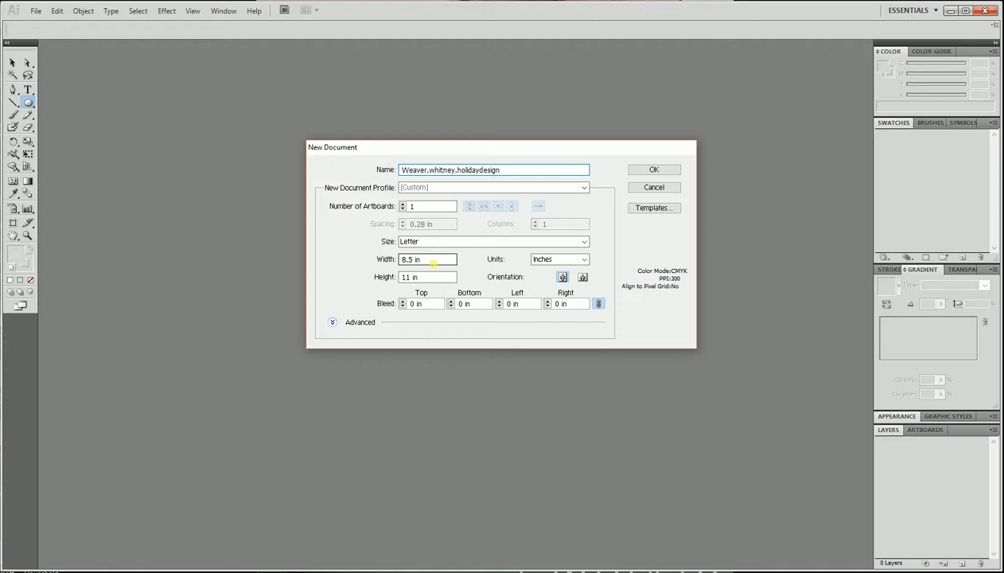
click(568, 260)
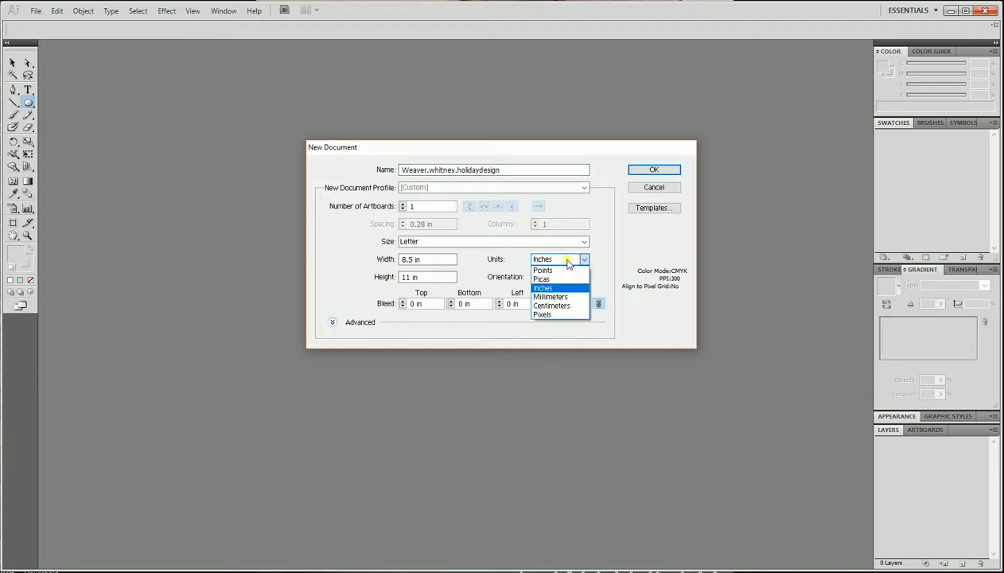
click(568, 259)
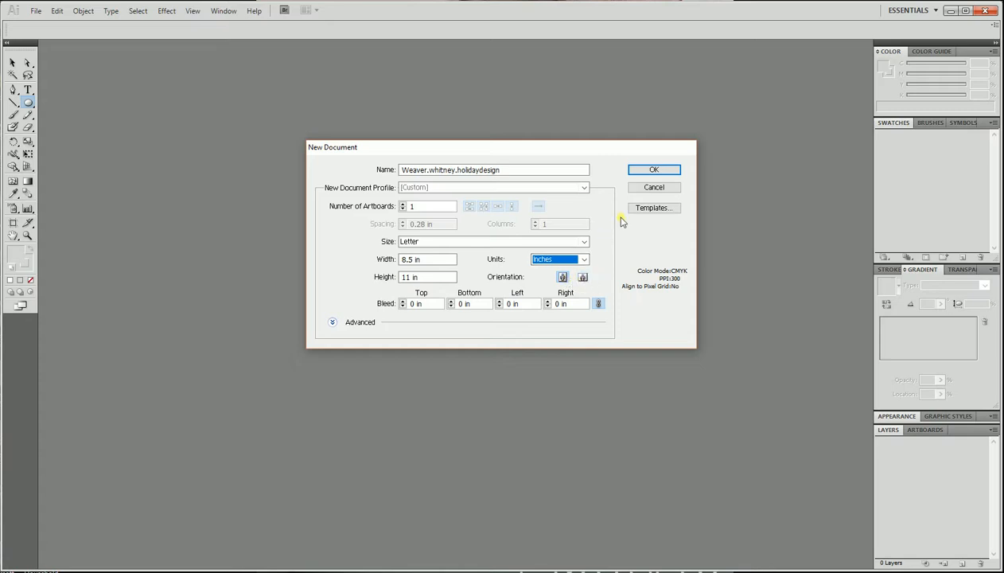
click(650, 171)
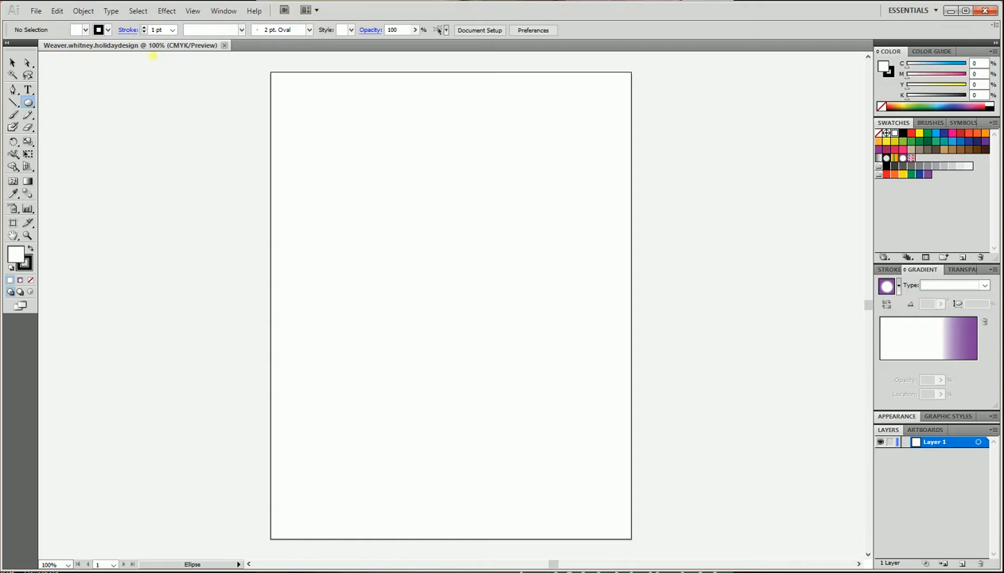
Show the rulers around the artboard.
click(192, 13)
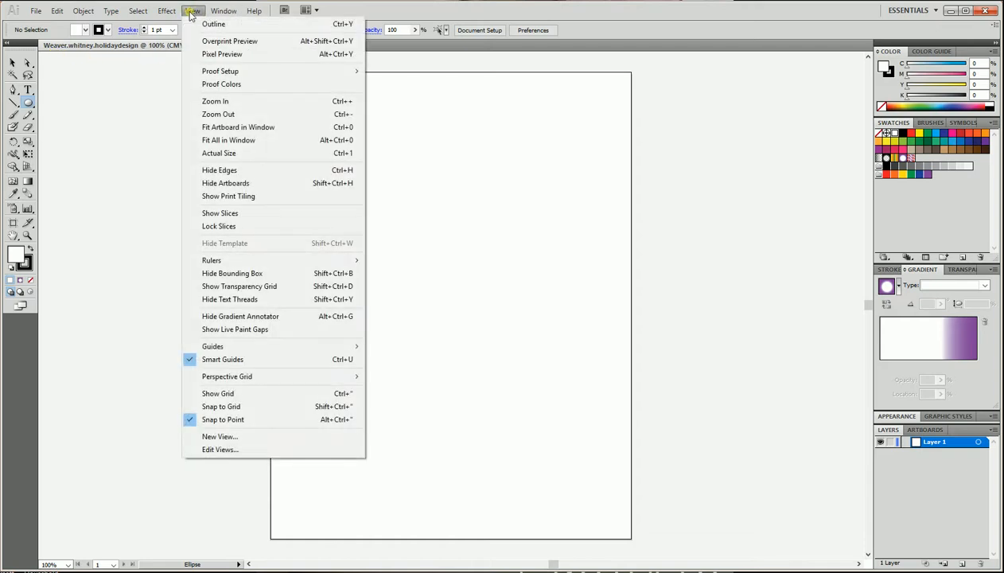
mouse_move(211, 264)
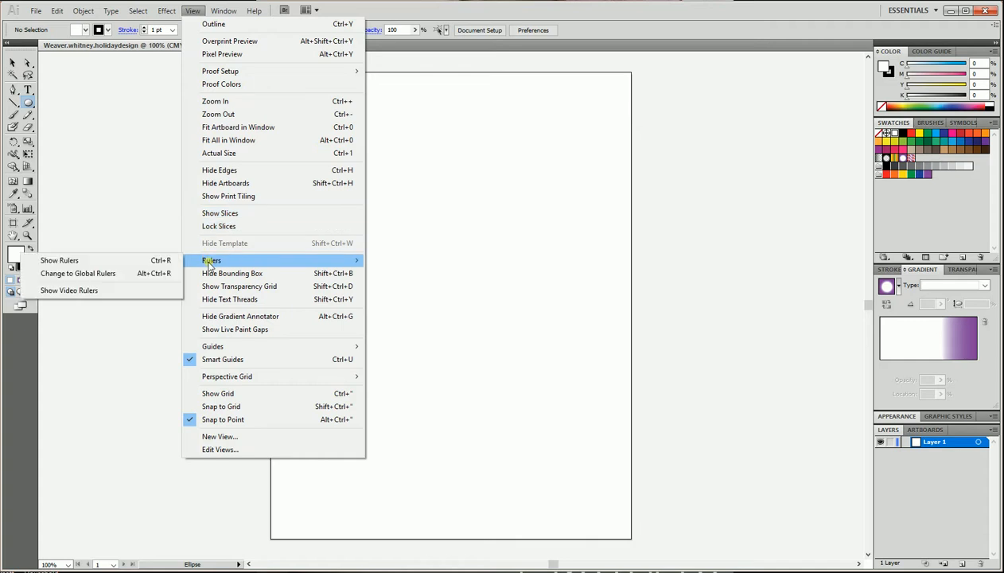
click(58, 261)
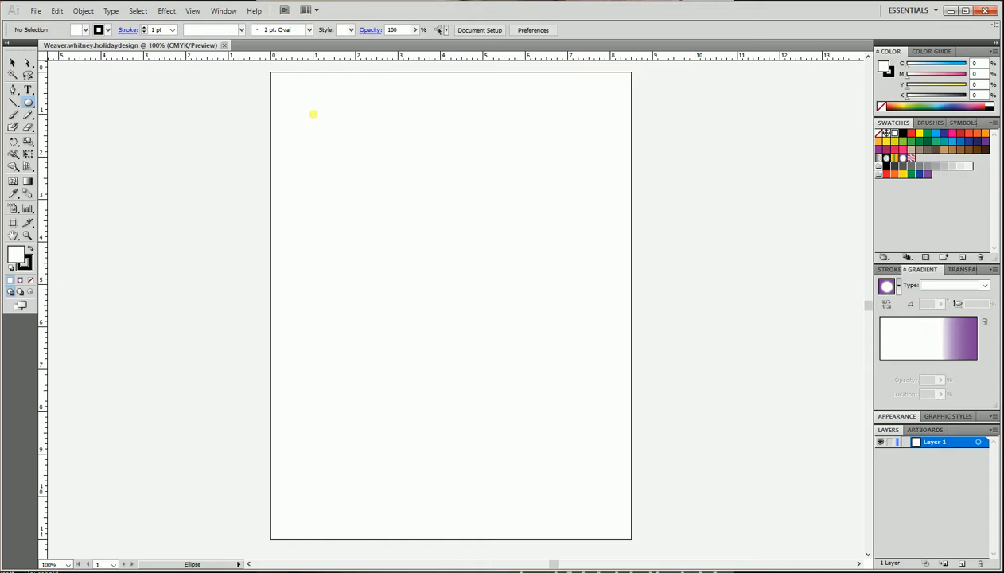
Draw a small circle about 0.7 in across near the page's top-left corner.
drag(313, 113, 342, 143)
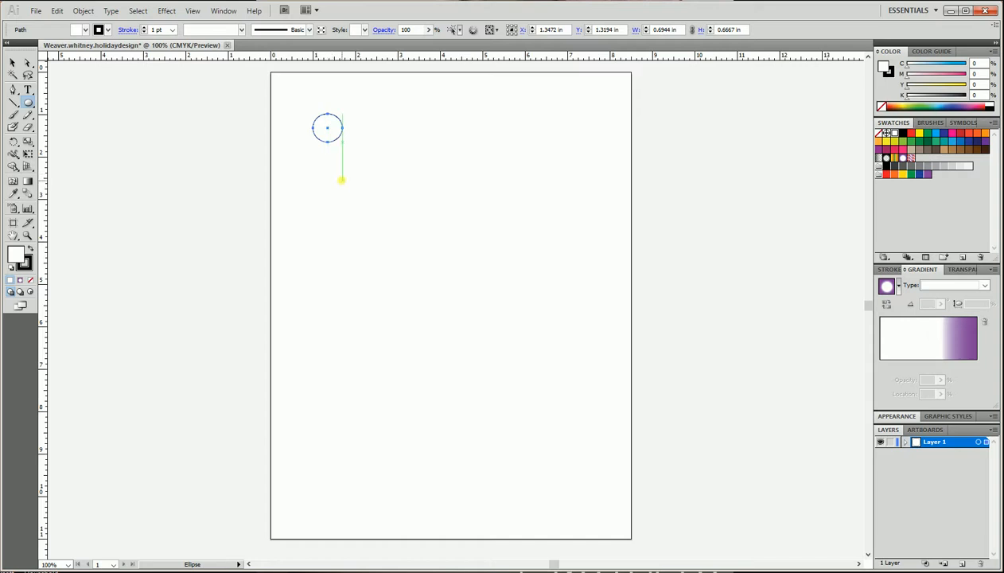
click(30, 103)
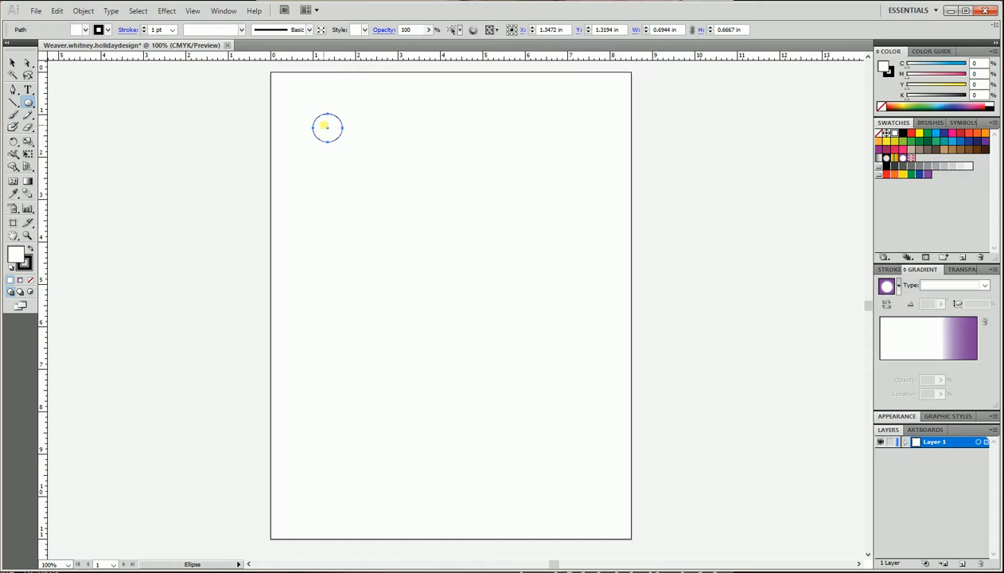
key(v)
key(l)
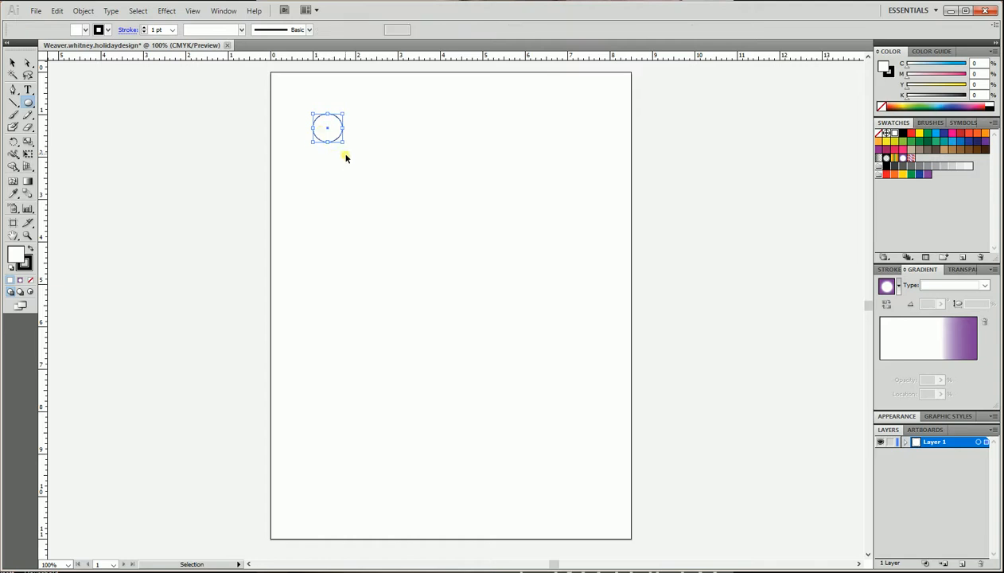
Undo the circle and then redo it.
key(ctrl+z)
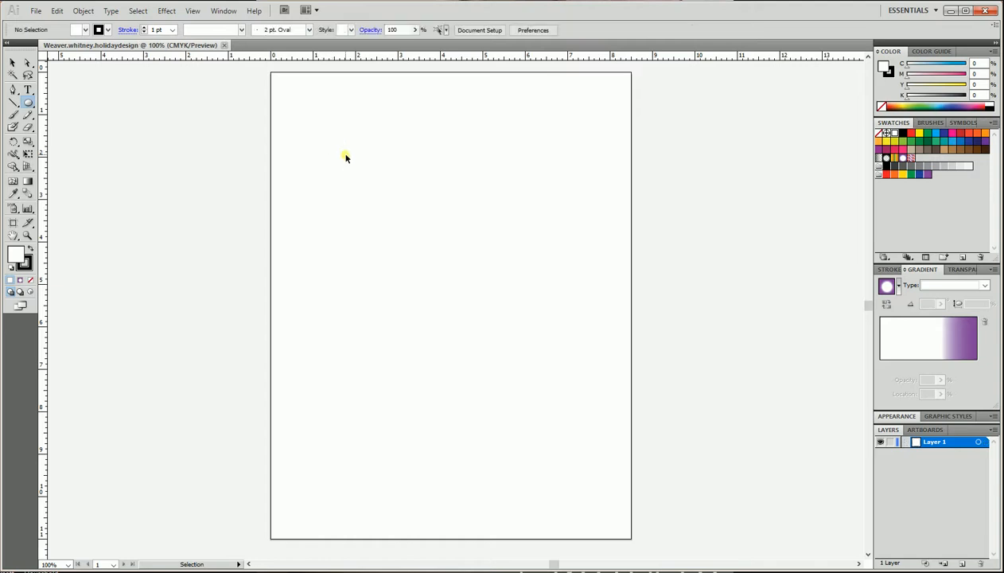
click(56, 12)
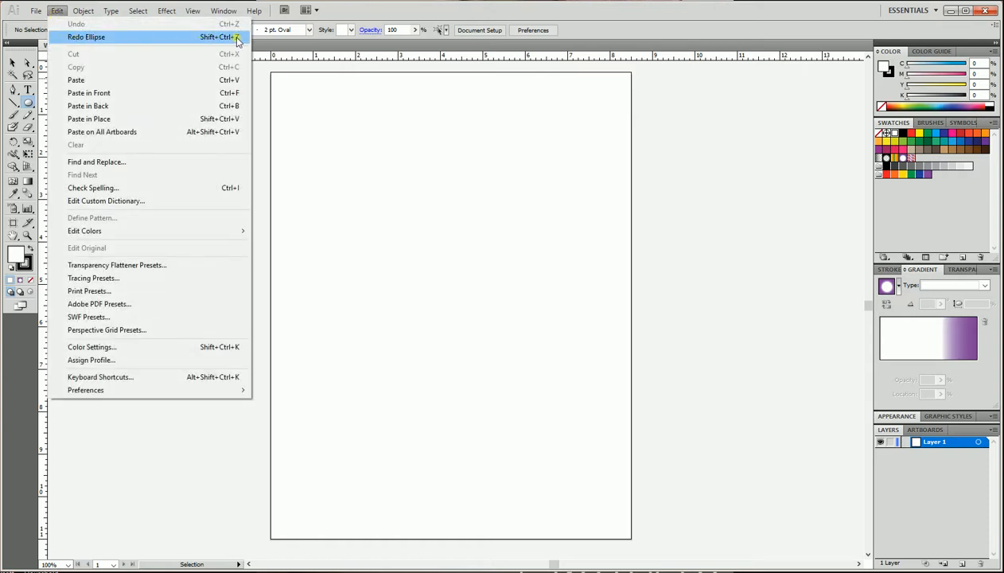
click(238, 37)
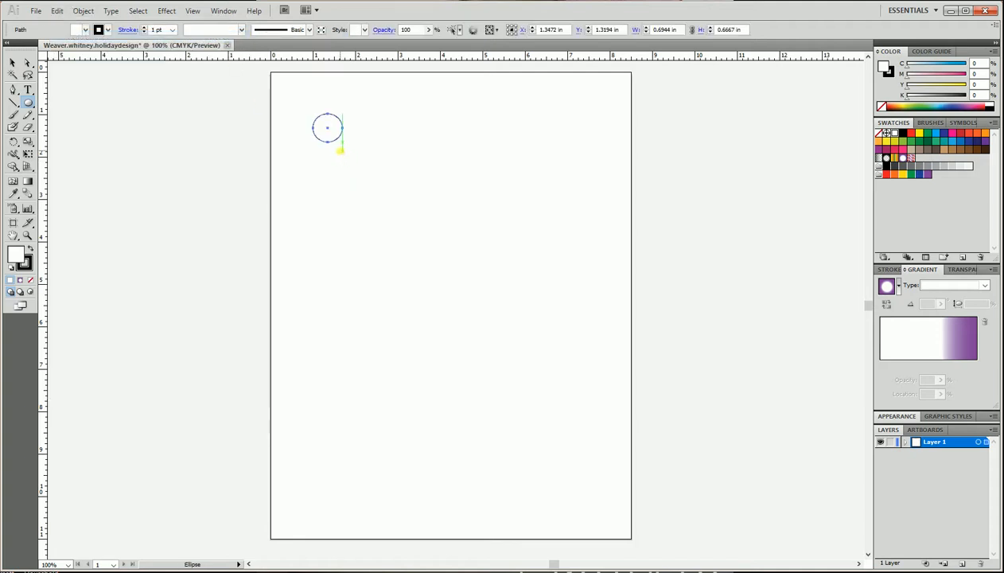
Delete the circle.
key(v)
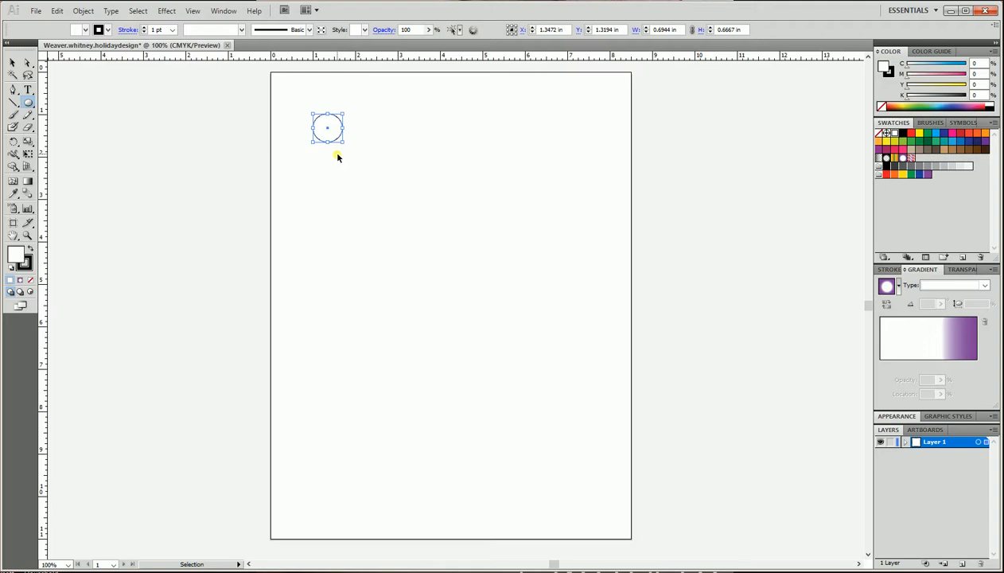
key(Delete)
key(l)
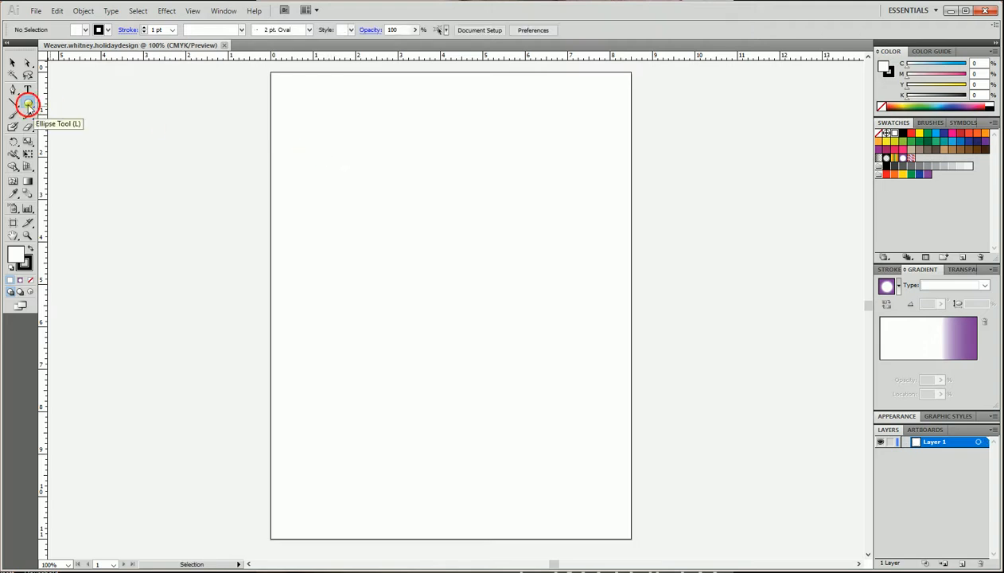
Draw a rectangle about 5 in wide and 8 in tall starting near the page's top-left corner.
click(28, 104)
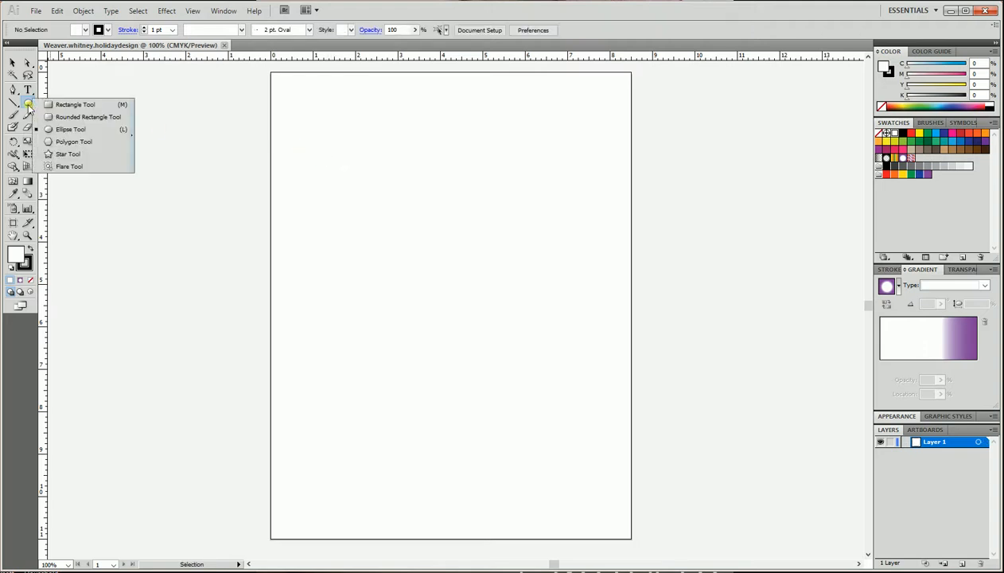
click(74, 107)
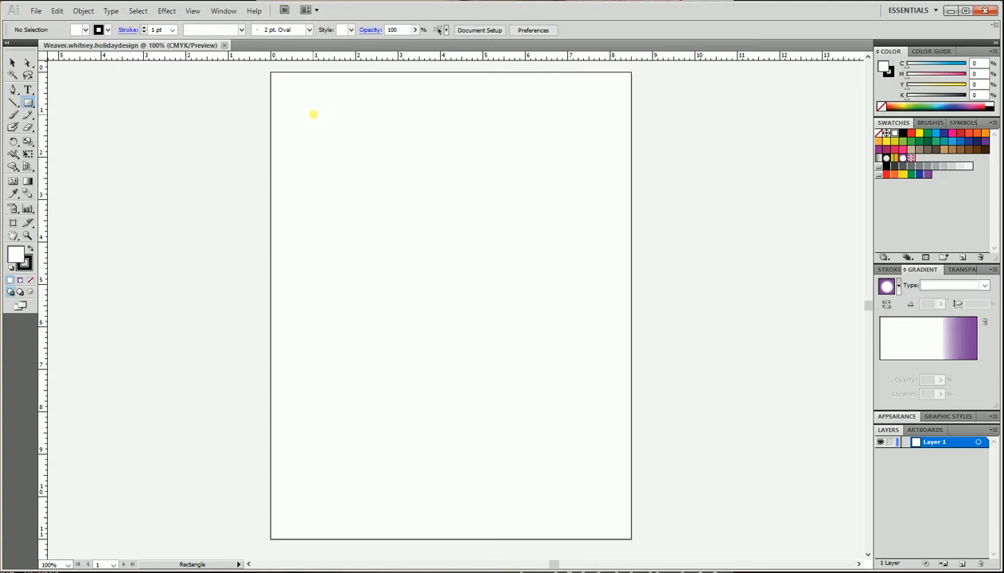
drag(314, 115, 463, 327)
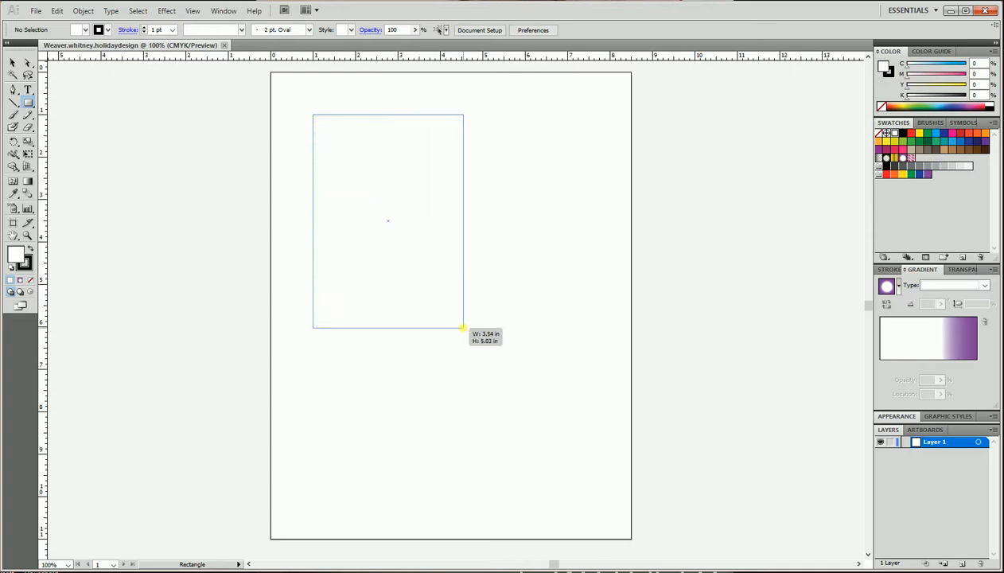
drag(463, 327, 519, 376)
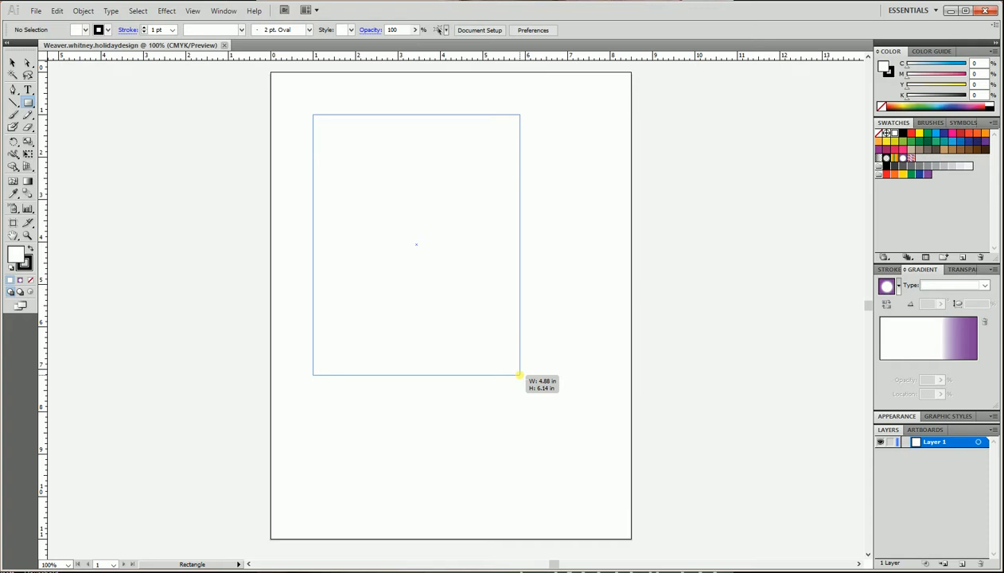
drag(518, 375, 524, 378)
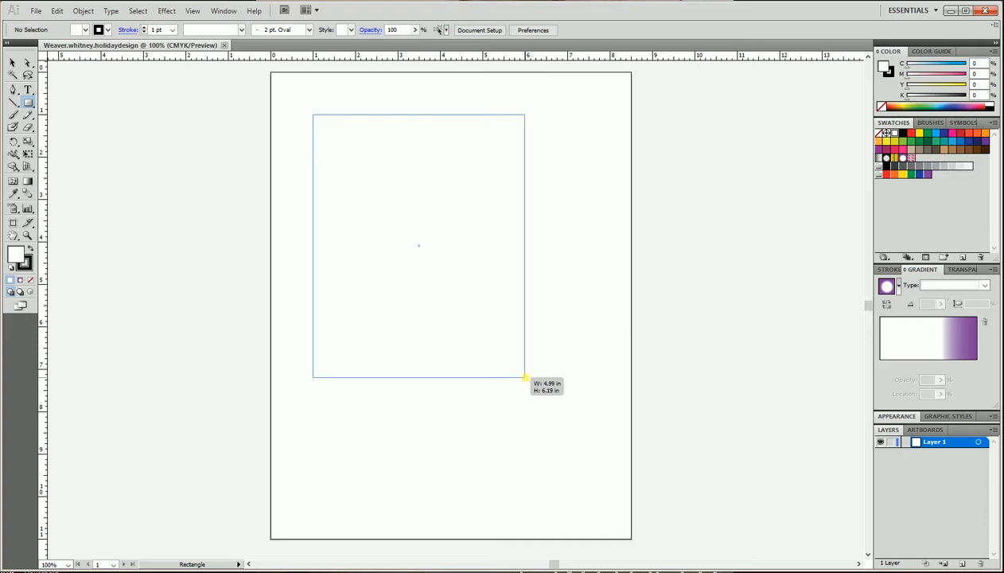
mouse_move(524, 378)
mouse_down()
mouse_move(478, 365)
mouse_move(525, 367)
mouse_up()
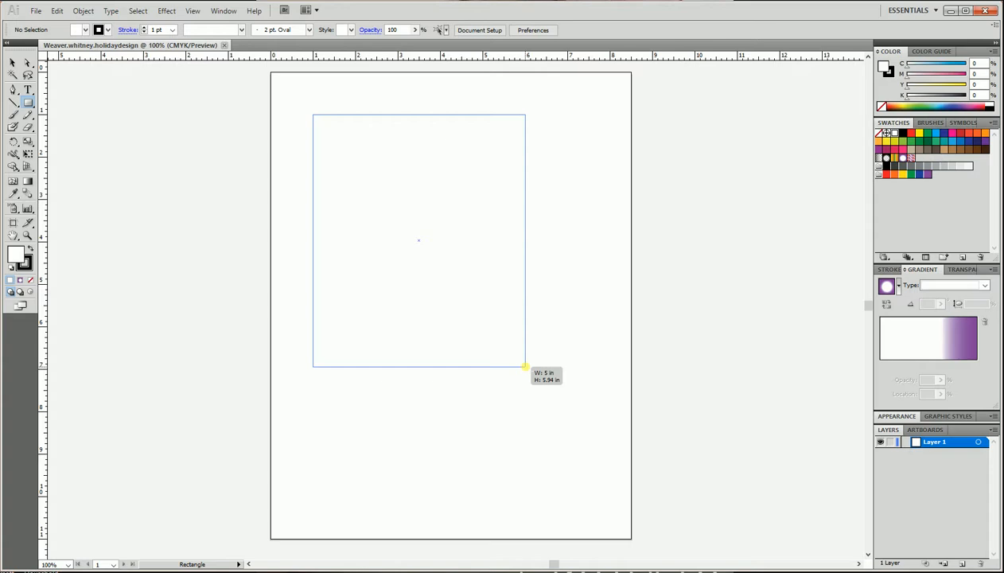
drag(525, 367, 525, 368)
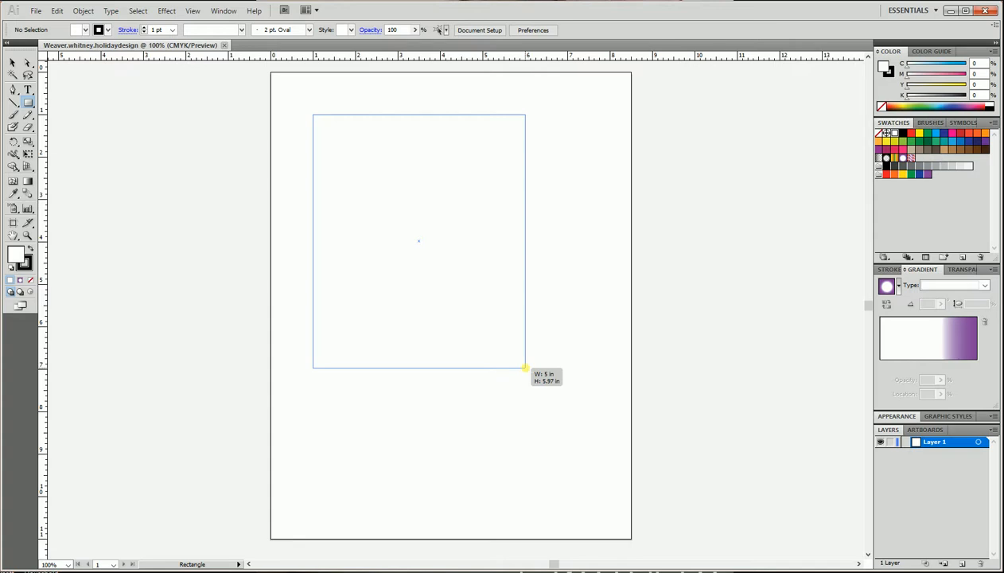
drag(525, 368, 527, 455)
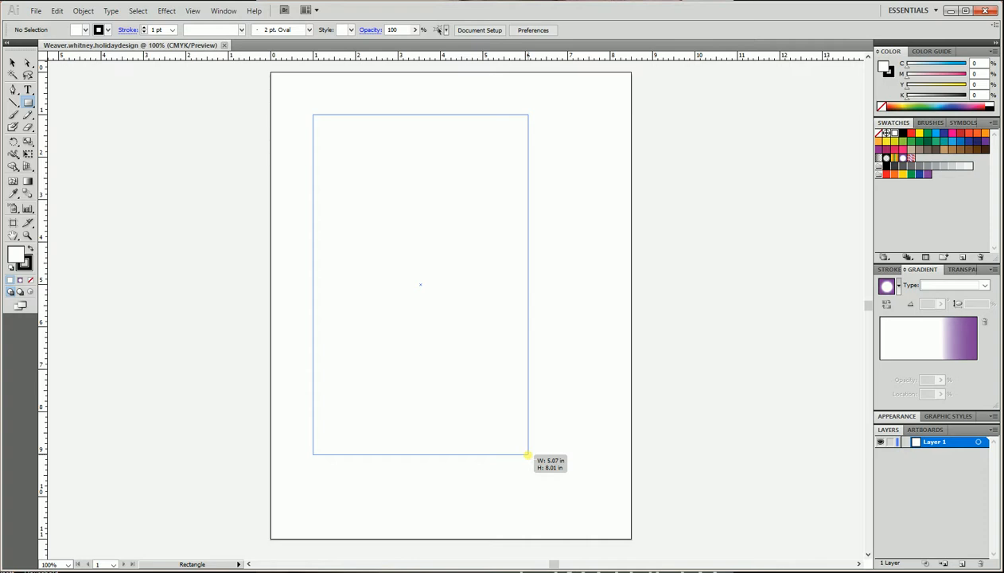
drag(526, 454, 525, 453)
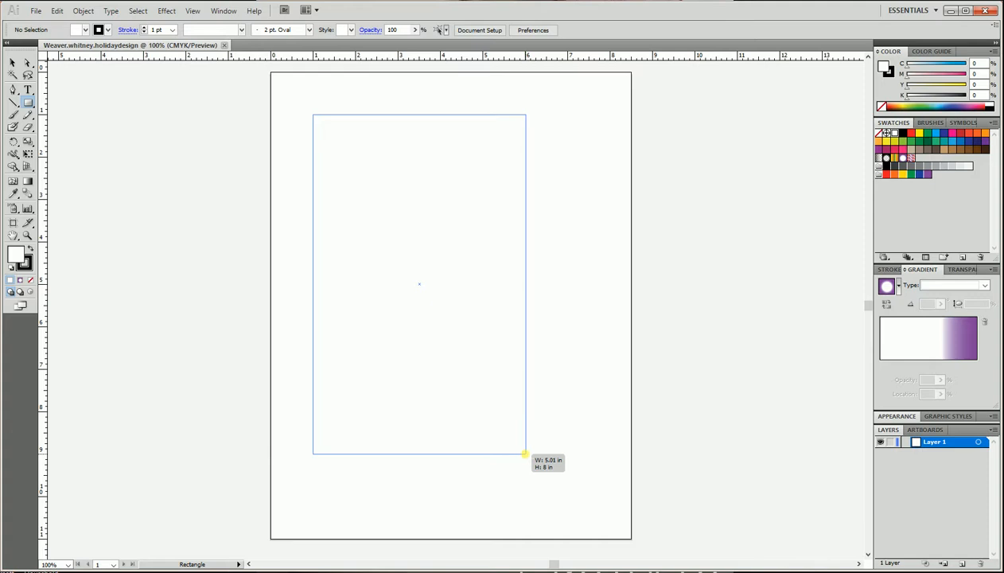
drag(525, 454, 525, 454)
drag(525, 453, 525, 454)
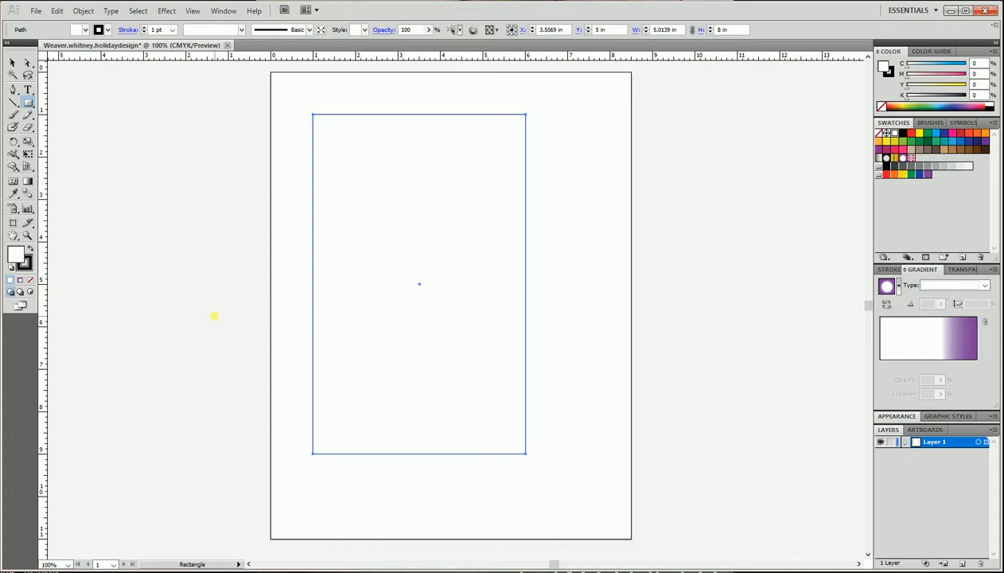
Try setting the rectangle's fill to none, then restore the white fill.
click(85, 30)
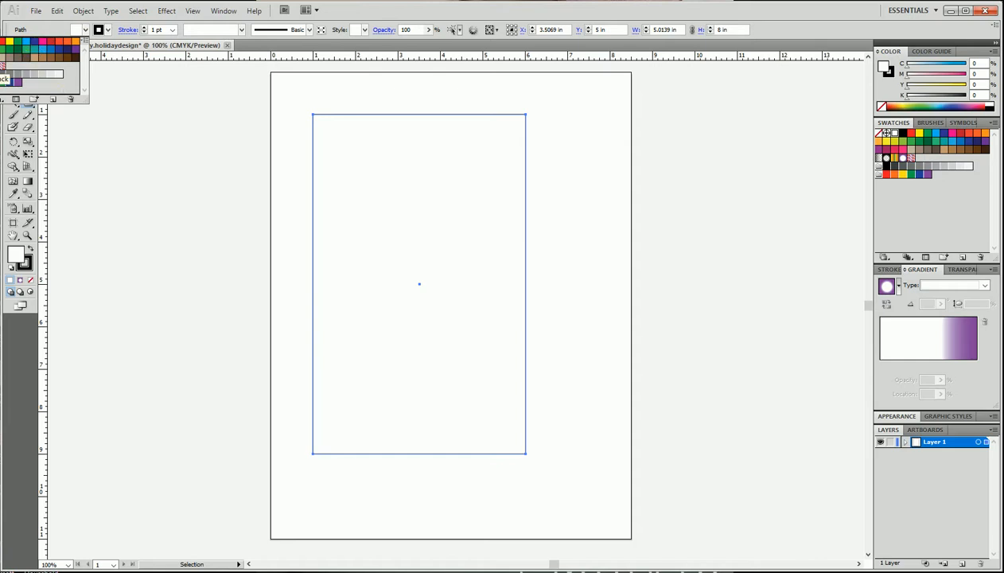
key(slash)
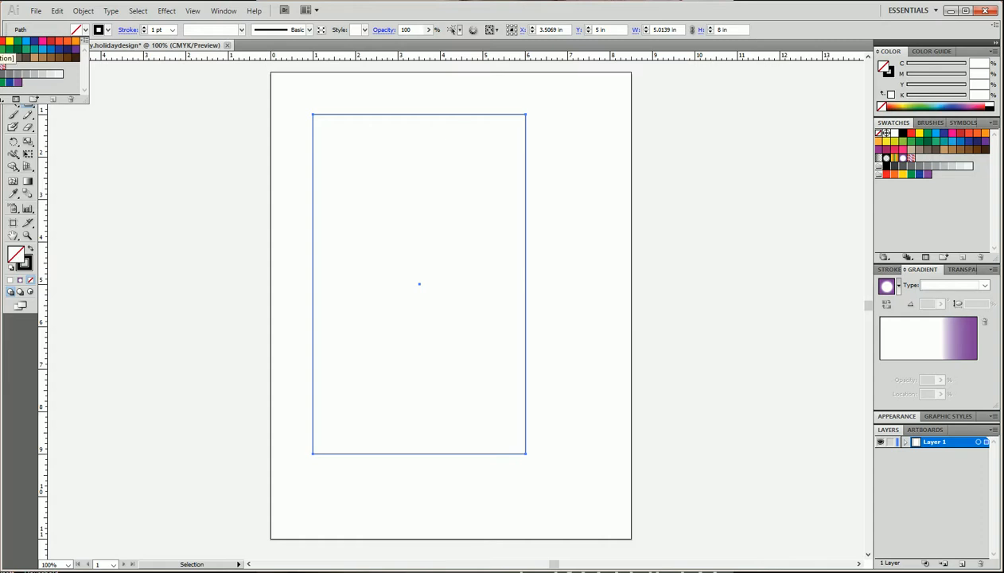
click(0, 42)
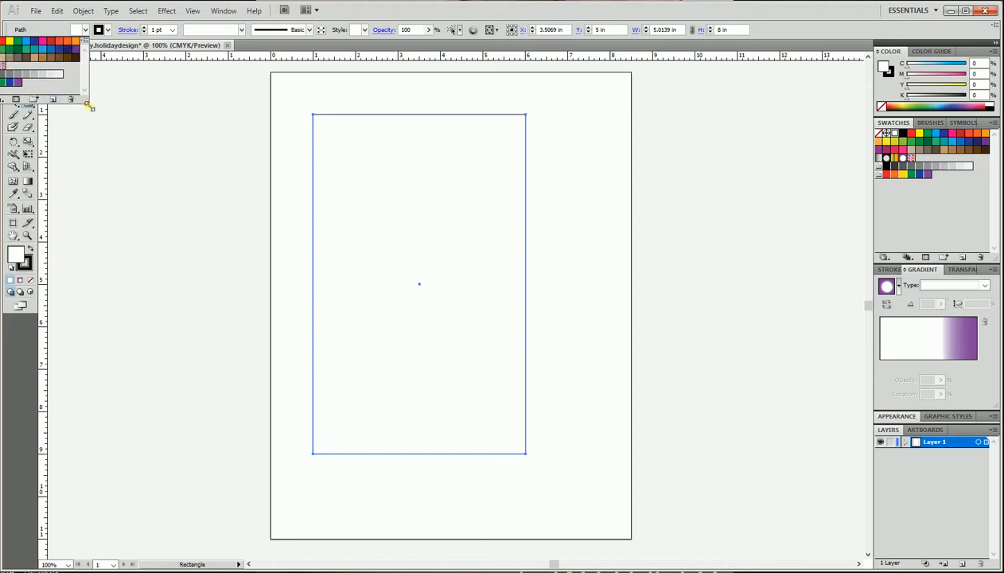
drag(89, 103, 36, 111)
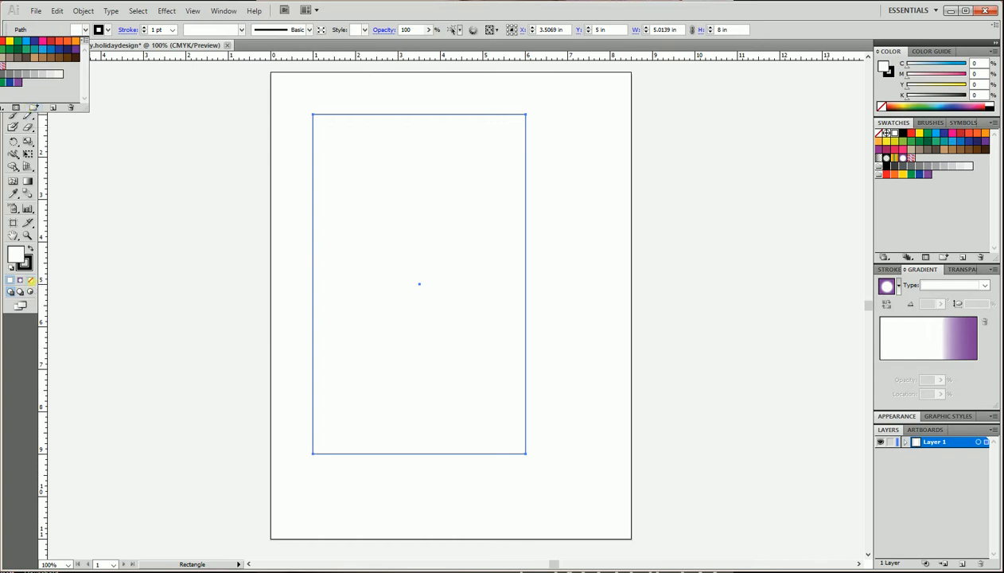
key(v)
Pick a new stroke color for the rectangle from the swatches.
click(86, 30)
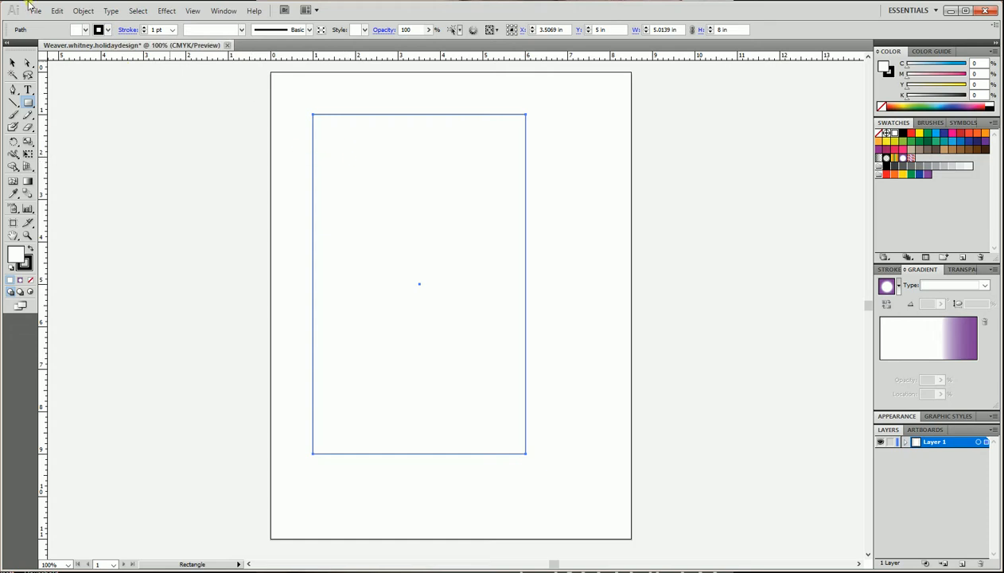
click(109, 29)
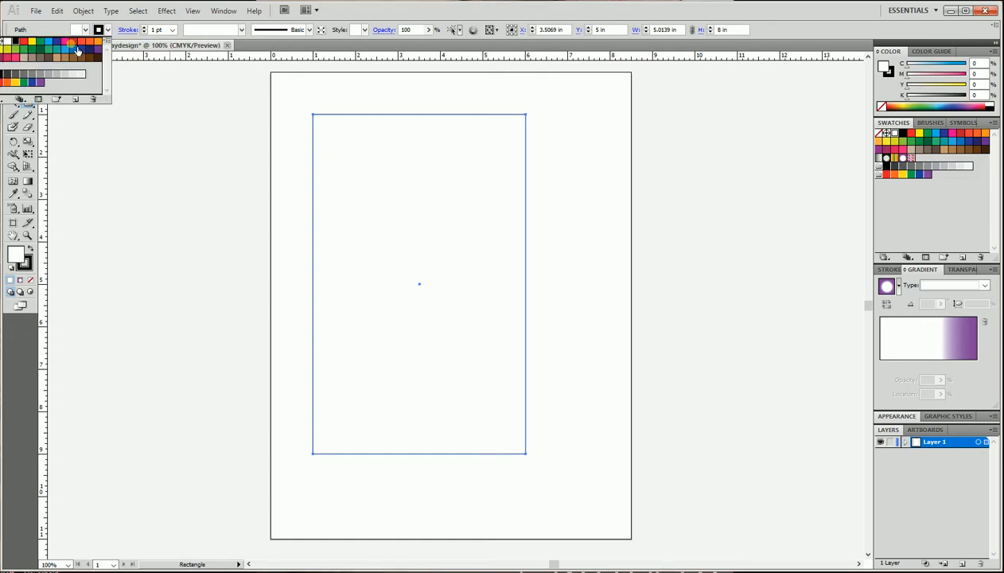
click(68, 49)
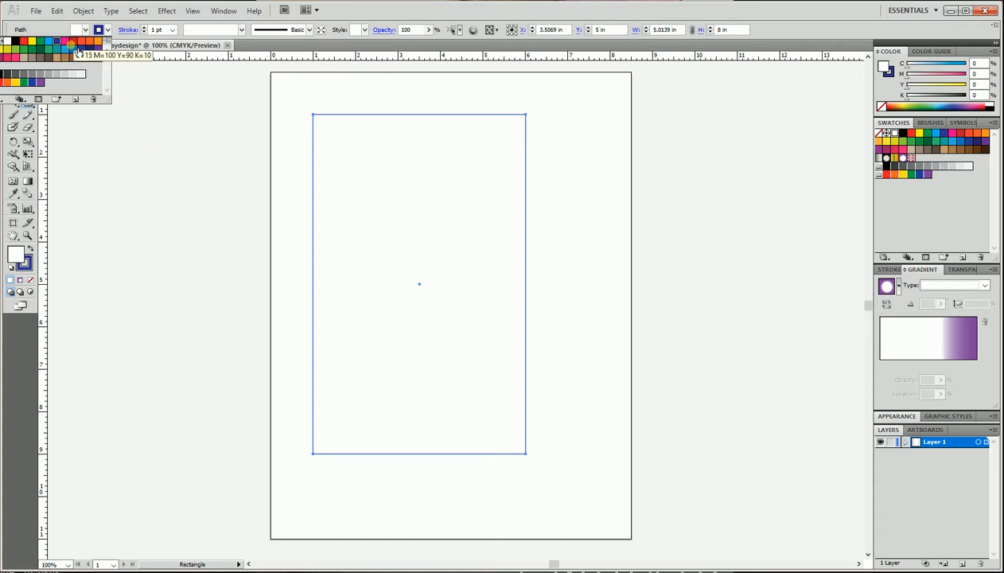
Try a red stroke color and a 6 pt stroke weight on the rectangle, then return the weight to 1 pt.
click(76, 49)
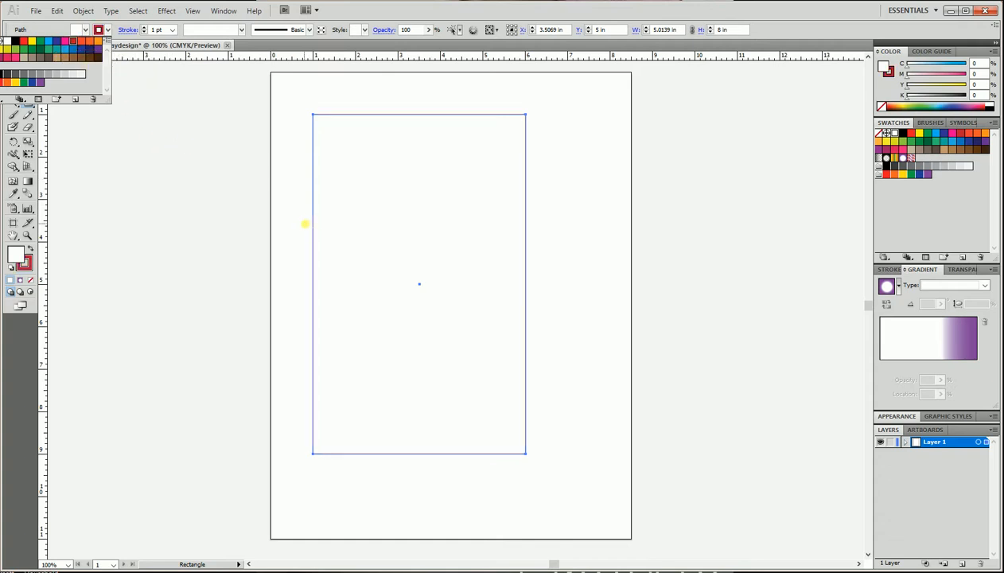
click(99, 30)
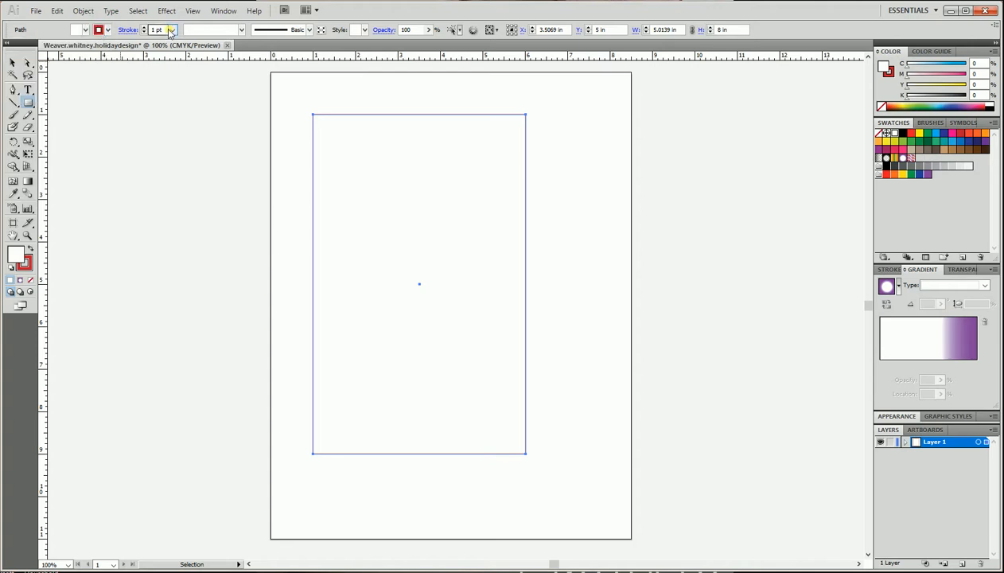
click(170, 30)
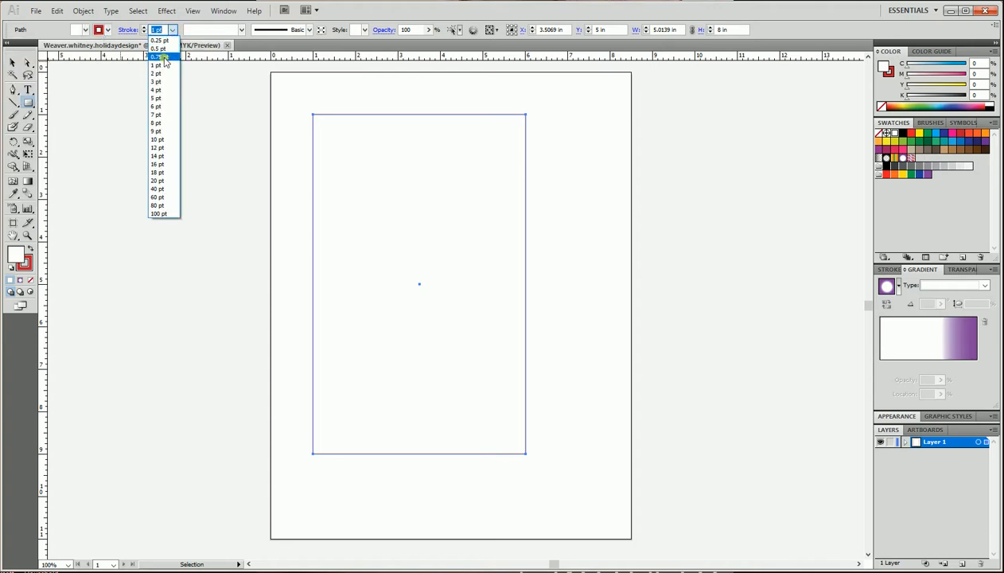
click(165, 107)
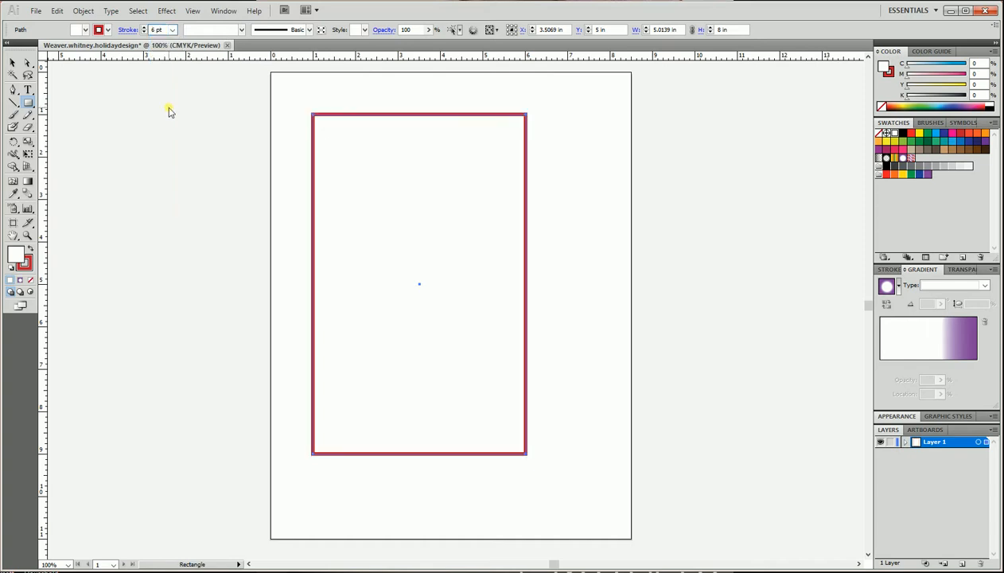
click(172, 29)
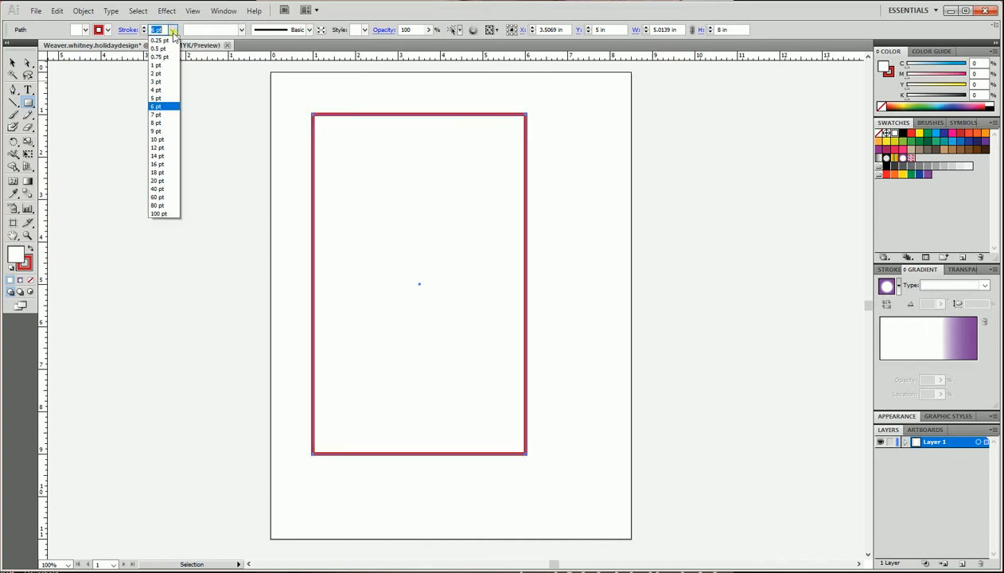
click(167, 65)
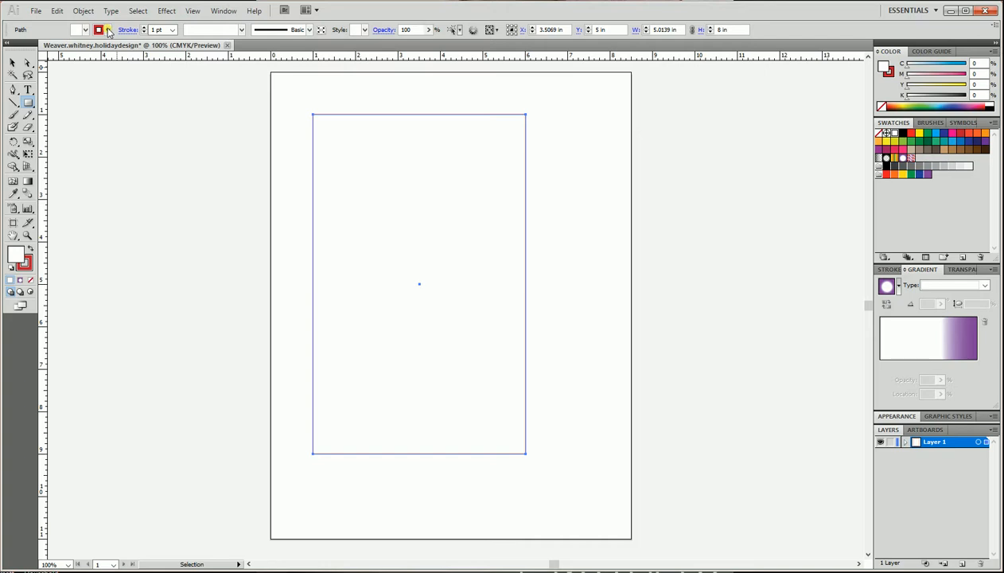
Change the rectangle's stroke color to black.
click(109, 32)
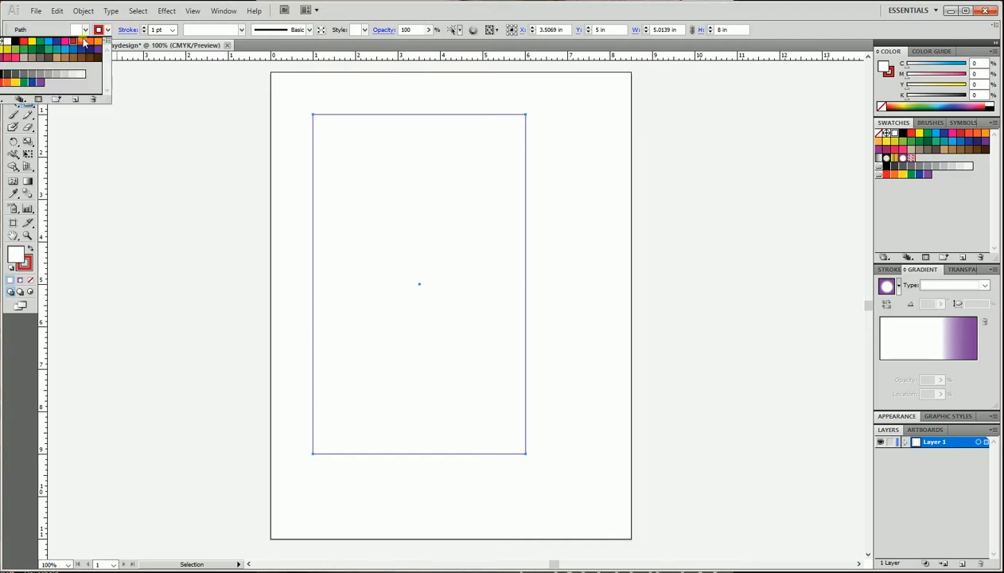
click(17, 40)
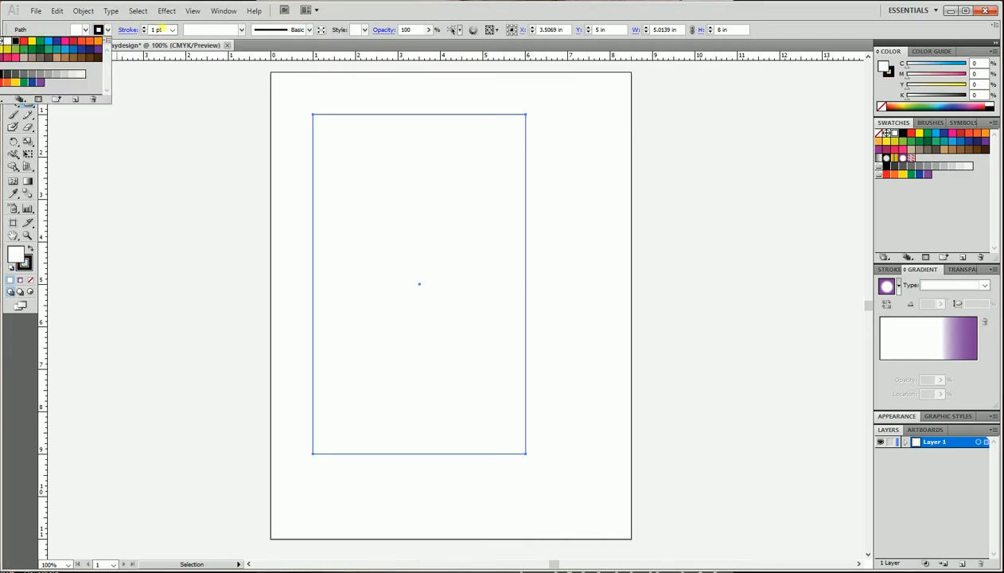
click(174, 32)
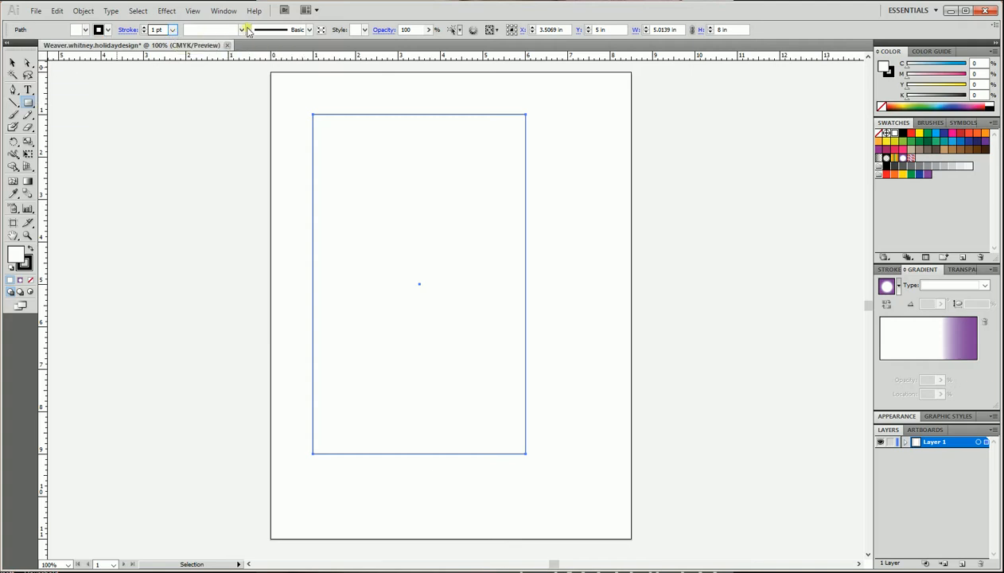
Set the stroke's width profile to Uniform and browse the available brush definitions.
click(244, 30)
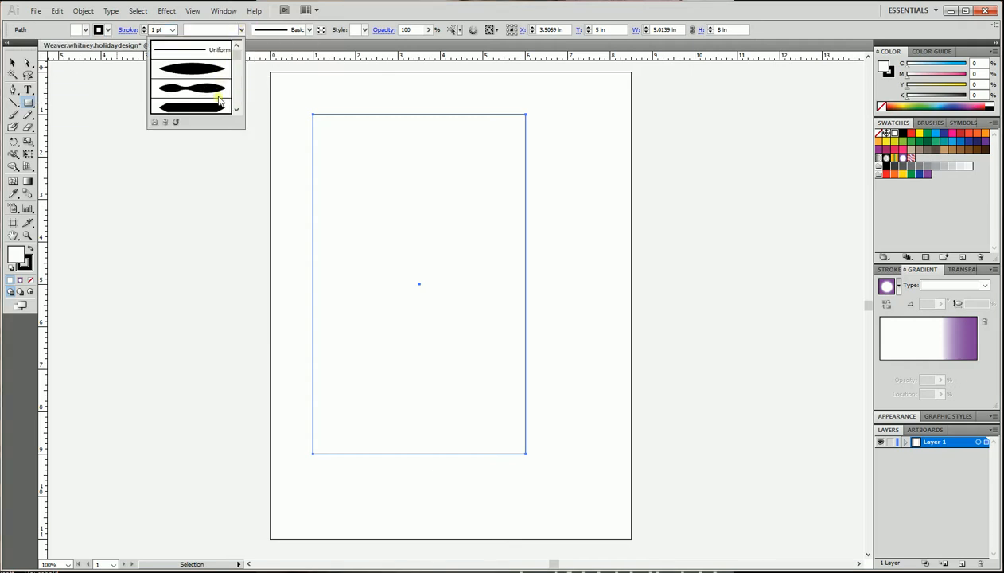
click(216, 53)
click(309, 30)
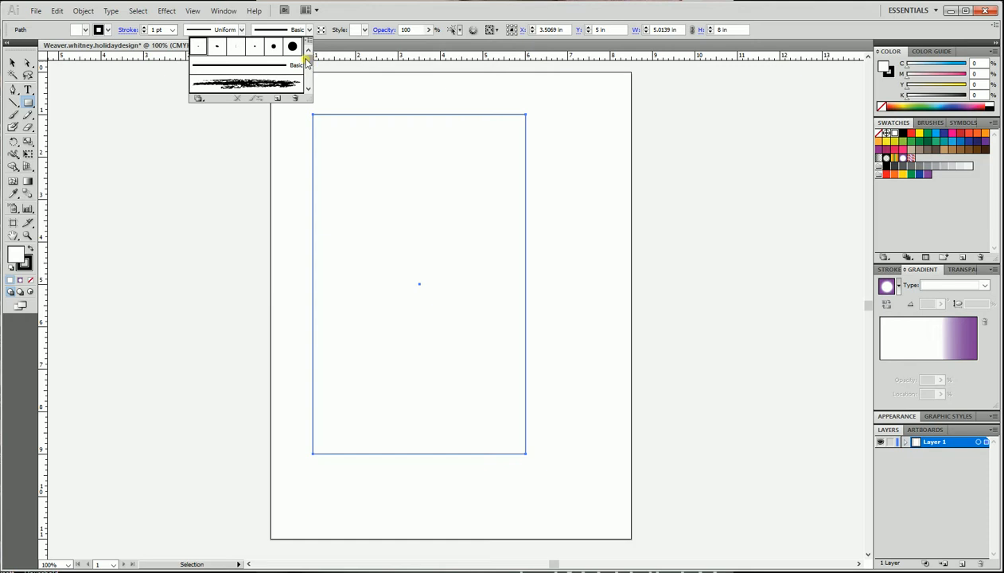
mouse_move(307, 60)
mouse_down()
mouse_move(309, 78)
mouse_move(305, 57)
mouse_up()
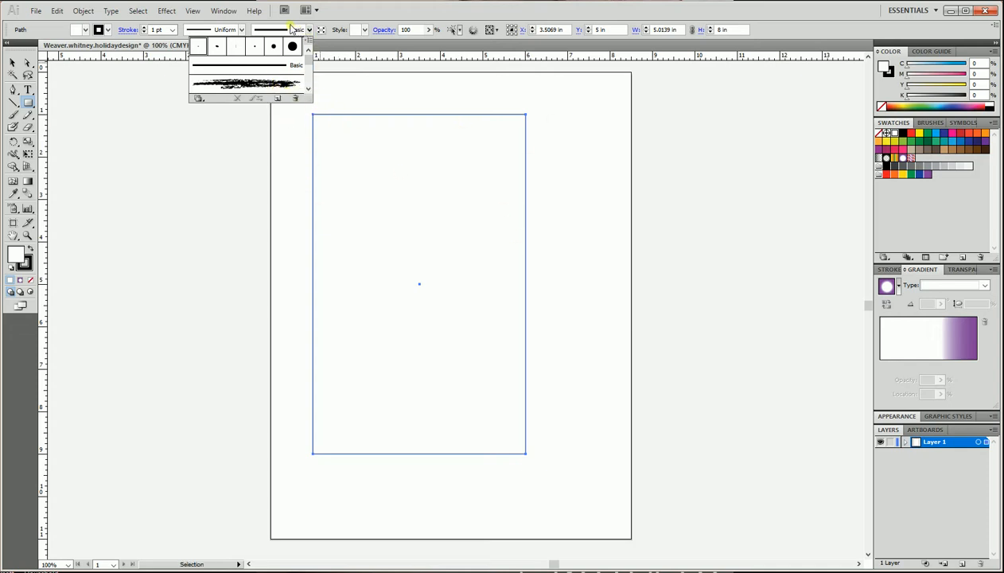
click(308, 29)
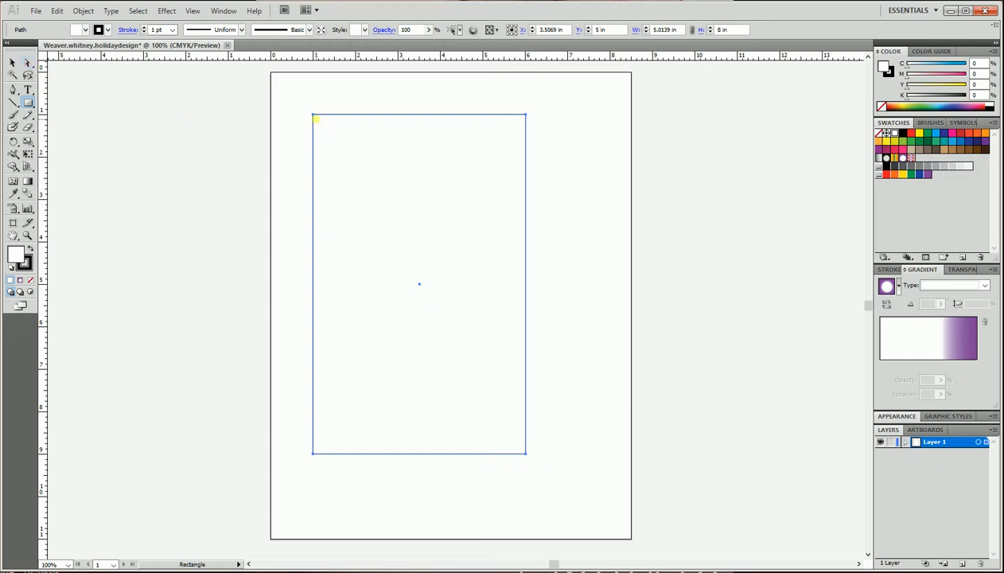
Try dragging the rectangle's top-right anchor point outward with Direct Selection, then undo it.
click(28, 63)
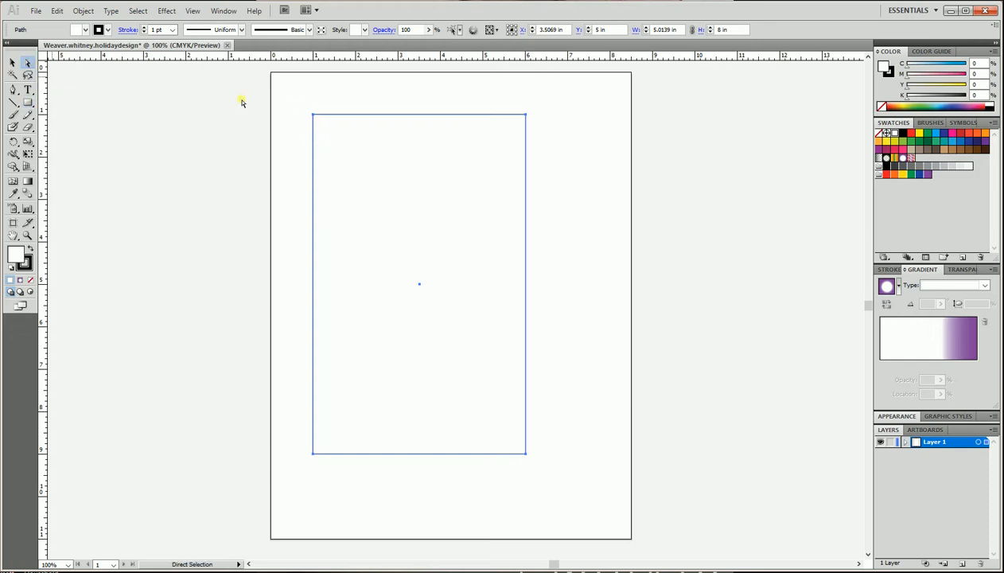
click(526, 115)
drag(526, 116, 550, 114)
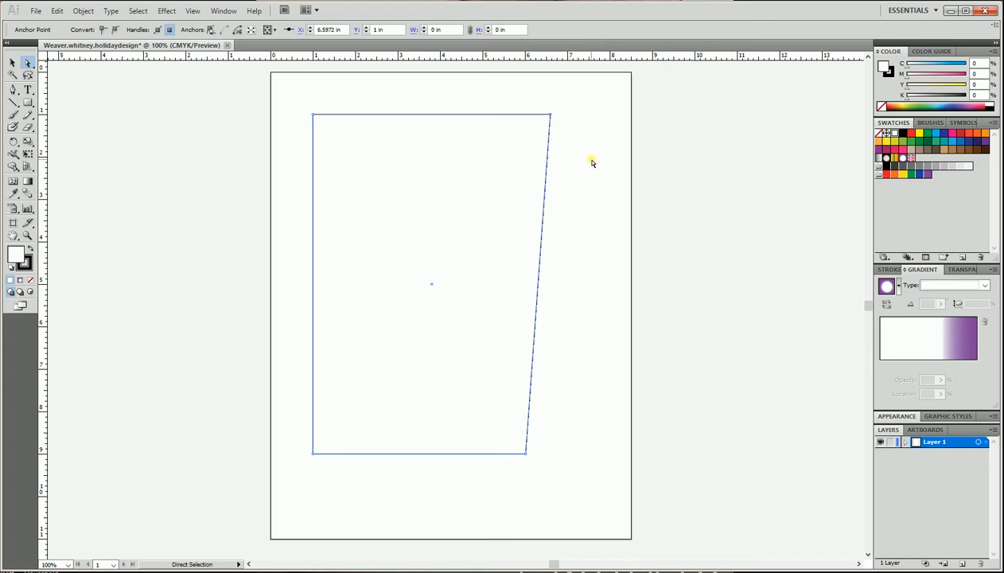
key(ctrl+z)
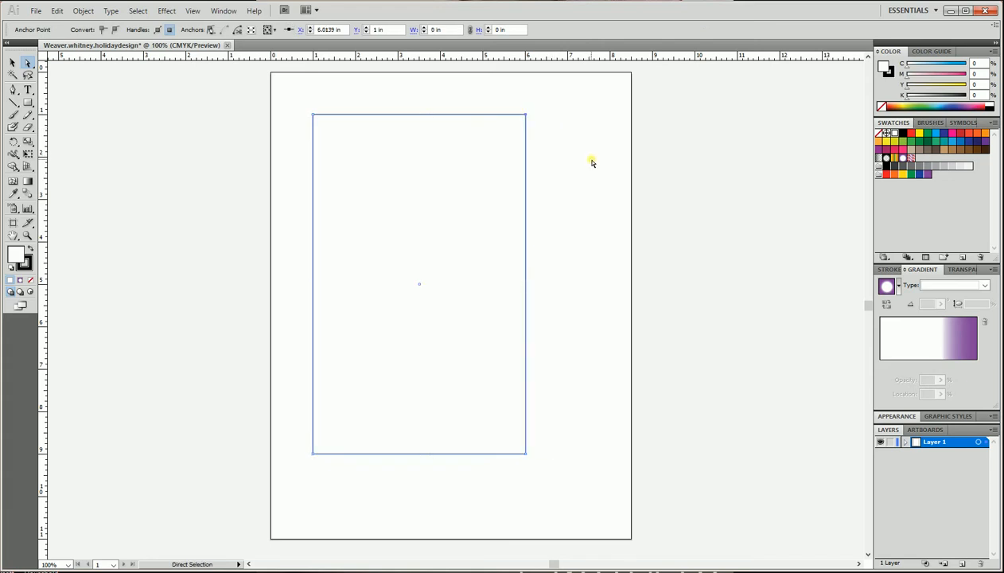
Move the rectangle down and right to about the centre of the page.
click(11, 69)
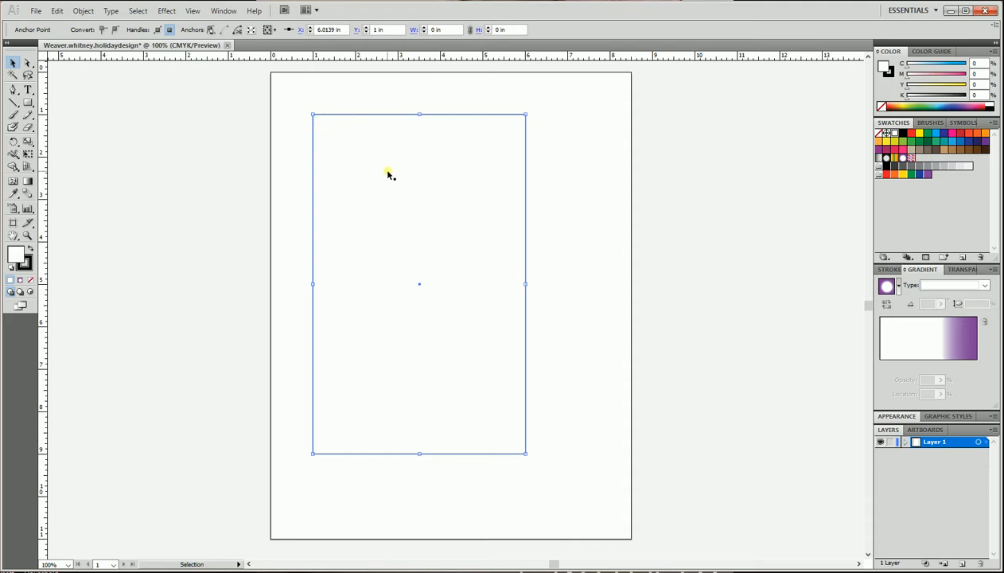
mouse_move(417, 137)
mouse_down()
mouse_move(459, 159)
mouse_move(390, 112)
mouse_move(412, 146)
mouse_up()
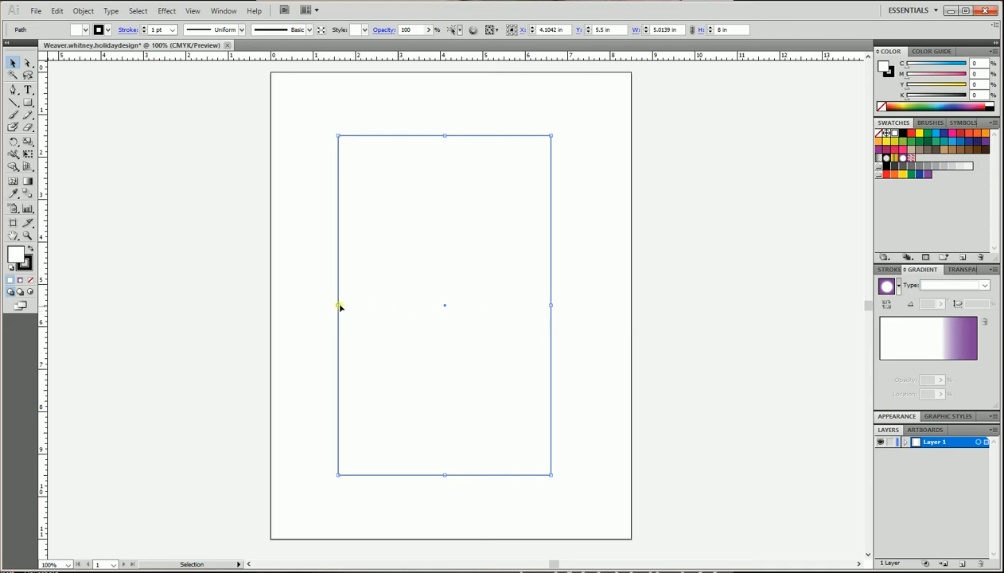
Draw a straight horizontal line across the rectangle's middle from its left edge to its right edge.
click(13, 103)
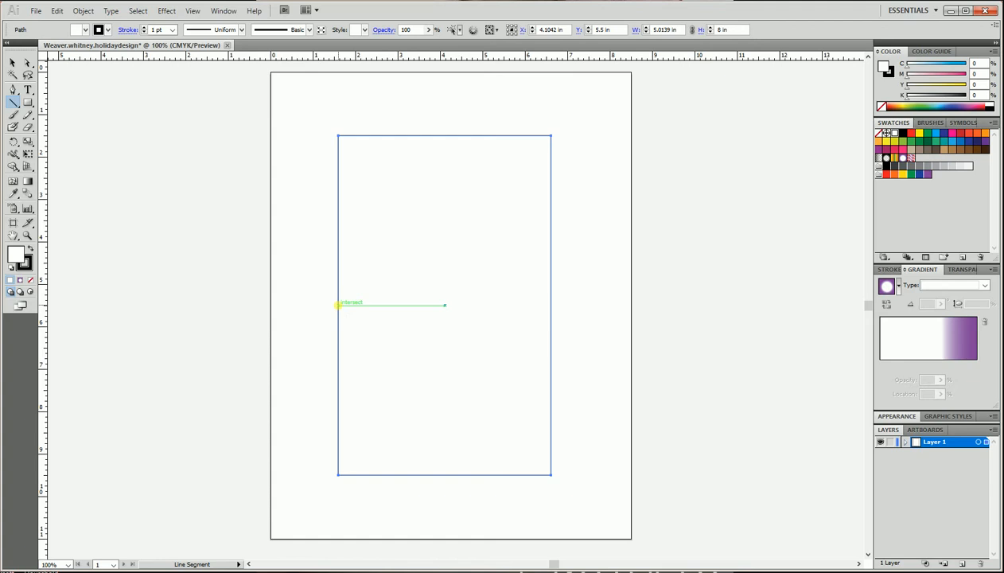
mouse_move(339, 305)
mouse_down()
mouse_move(476, 315)
mouse_move(555, 303)
mouse_move(543, 291)
mouse_move(550, 305)
mouse_up()
key(shift)
key(shift)
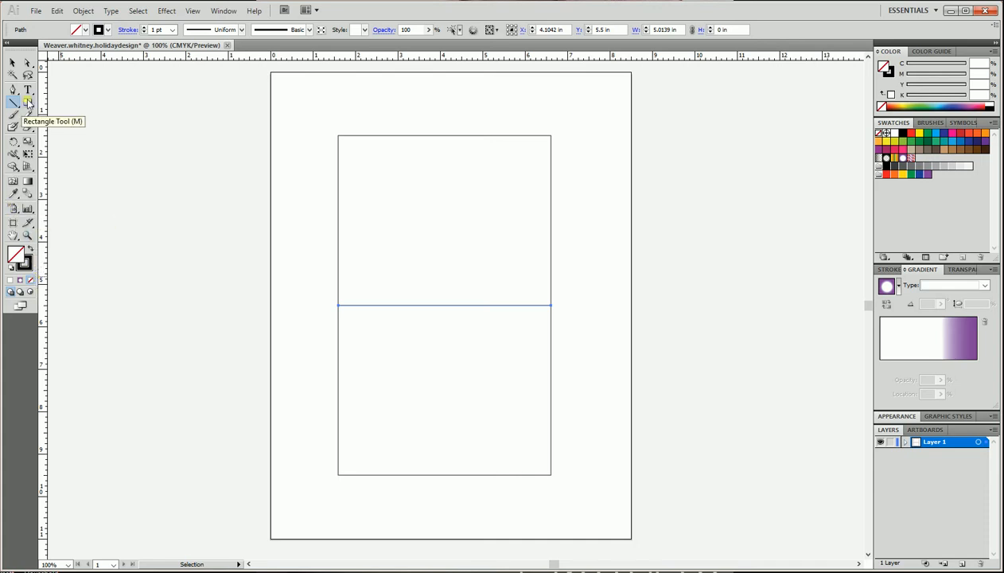
Expand Layer 1 to inspect the objects it contains.
drag(28, 106, 52, 104)
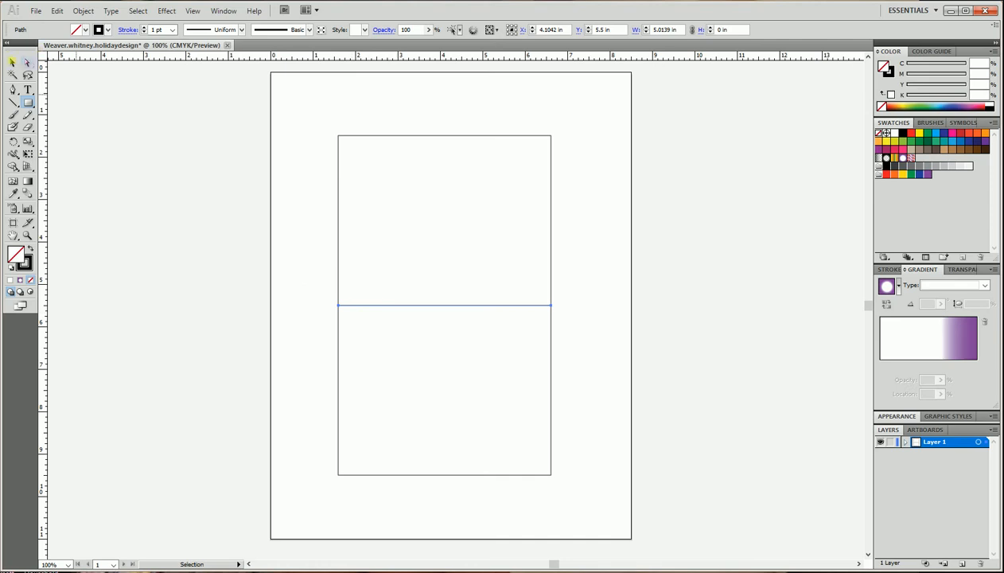
click(12, 62)
click(316, 184)
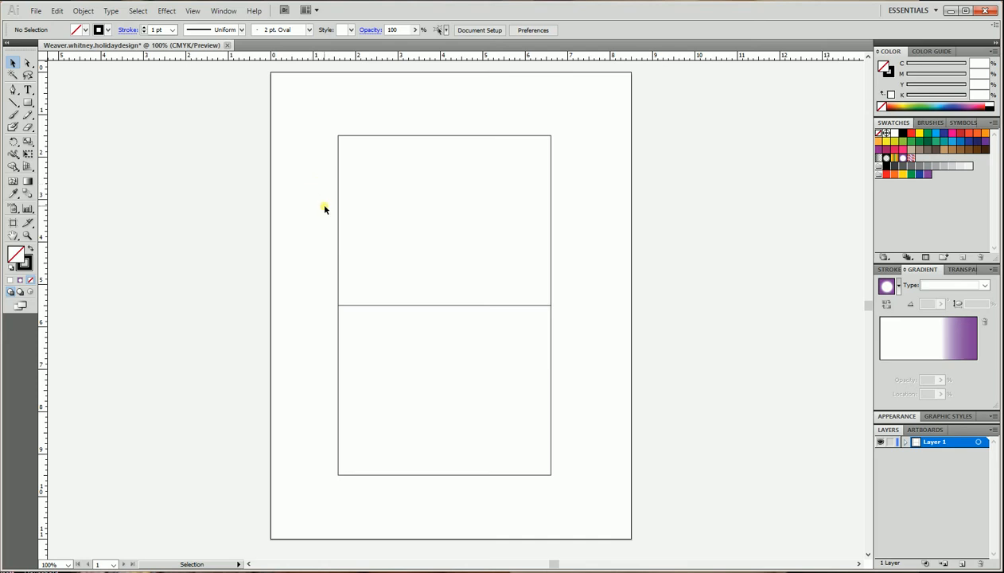
click(337, 204)
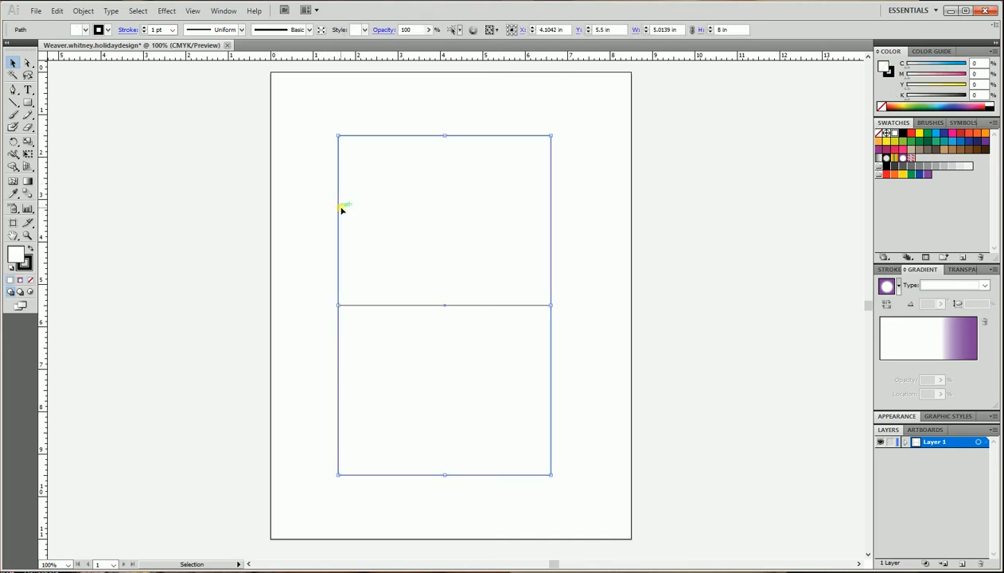
click(310, 297)
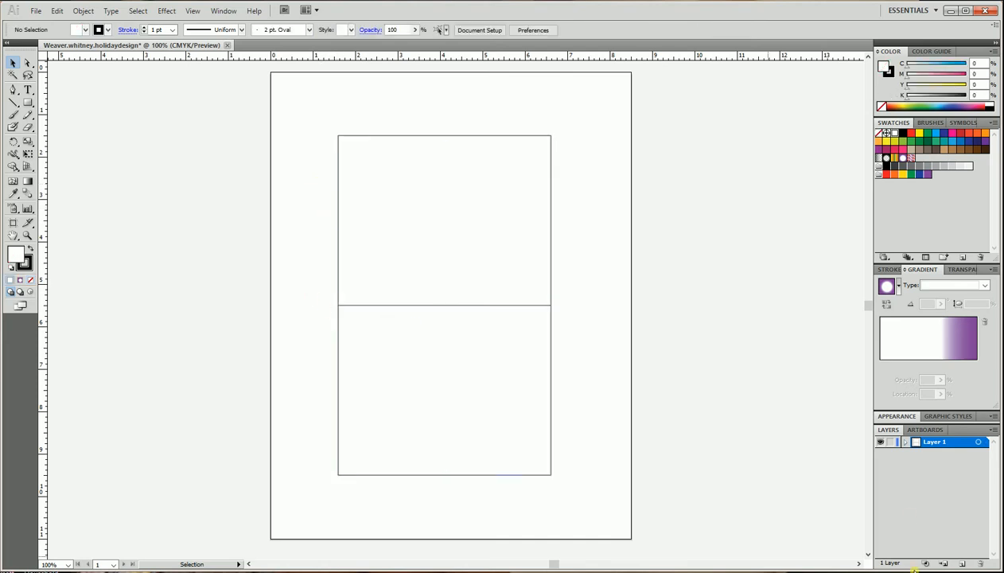
click(906, 443)
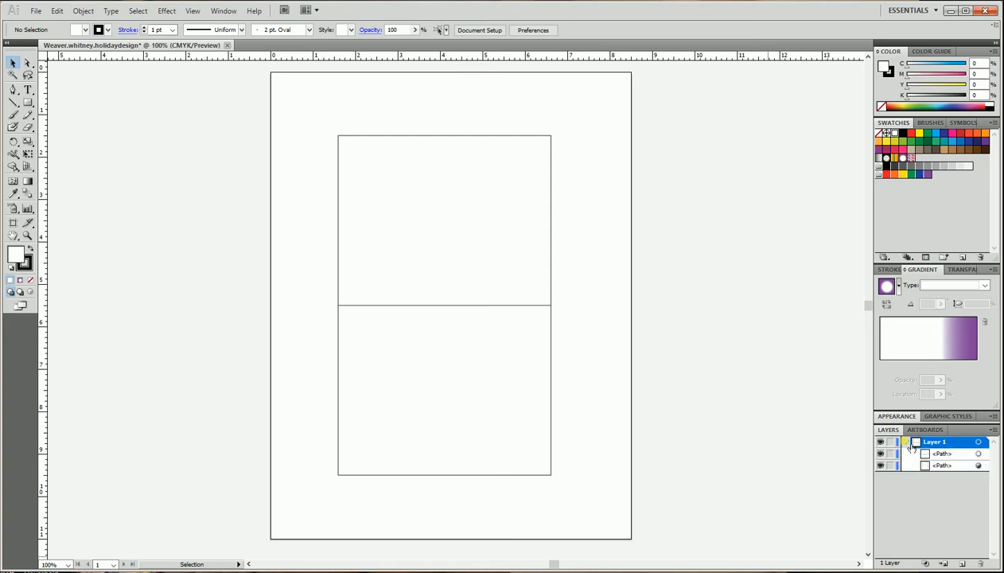
Open Save As and name the file with the student's last and first name followed by .holidaydesign.
click(36, 10)
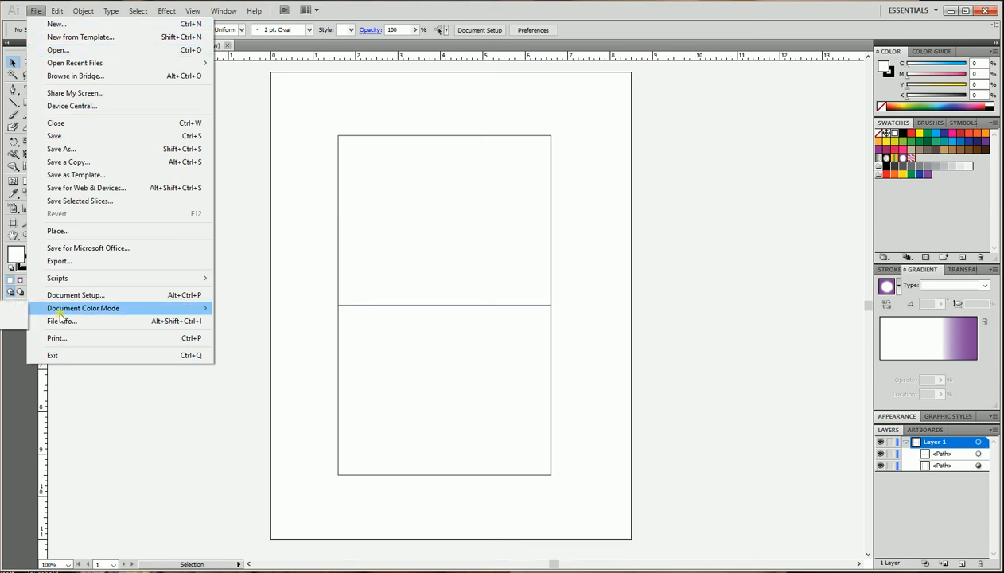
click(63, 149)
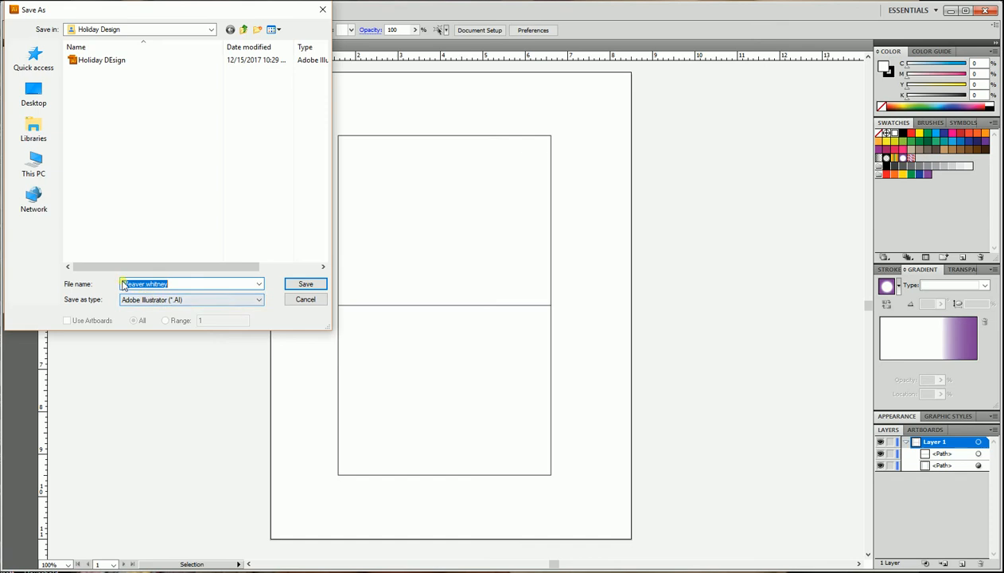
click(186, 289)
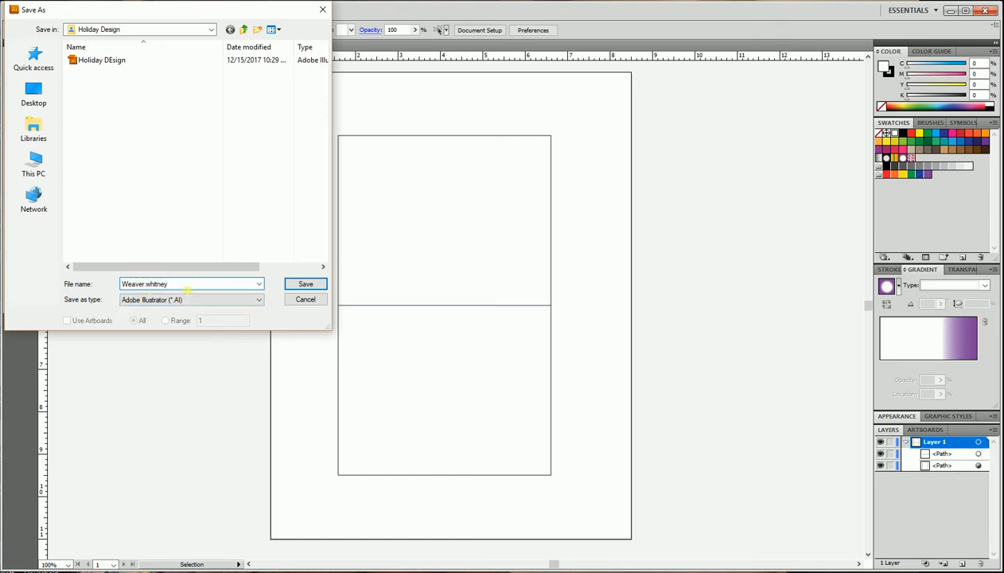
text(.holidaydesign)
Choose the Holiday Design folder as the save location, save as Adobe Illustrator, and accept the Illustrator CS5 options.
click(212, 31)
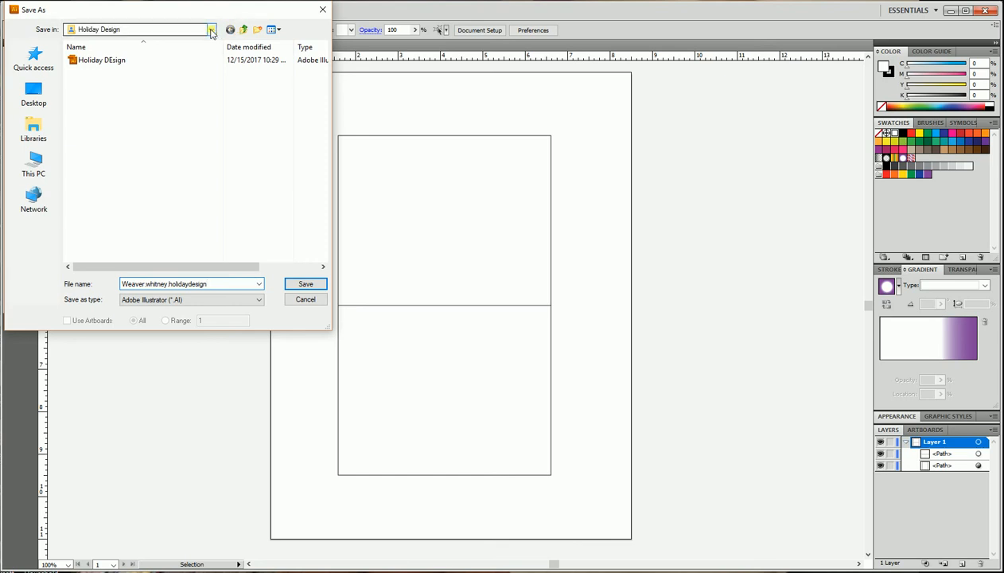
click(212, 31)
click(212, 31)
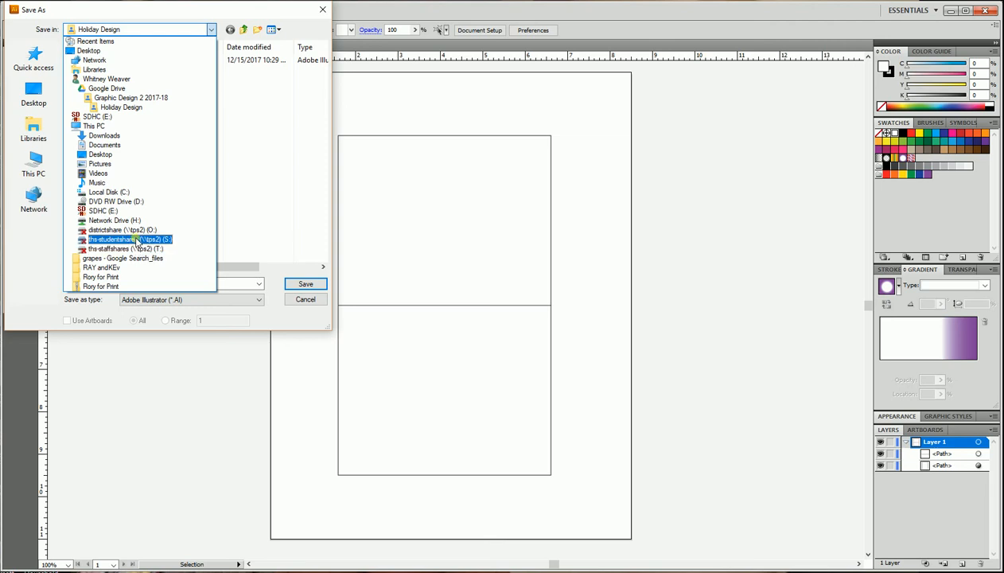
click(129, 107)
click(305, 285)
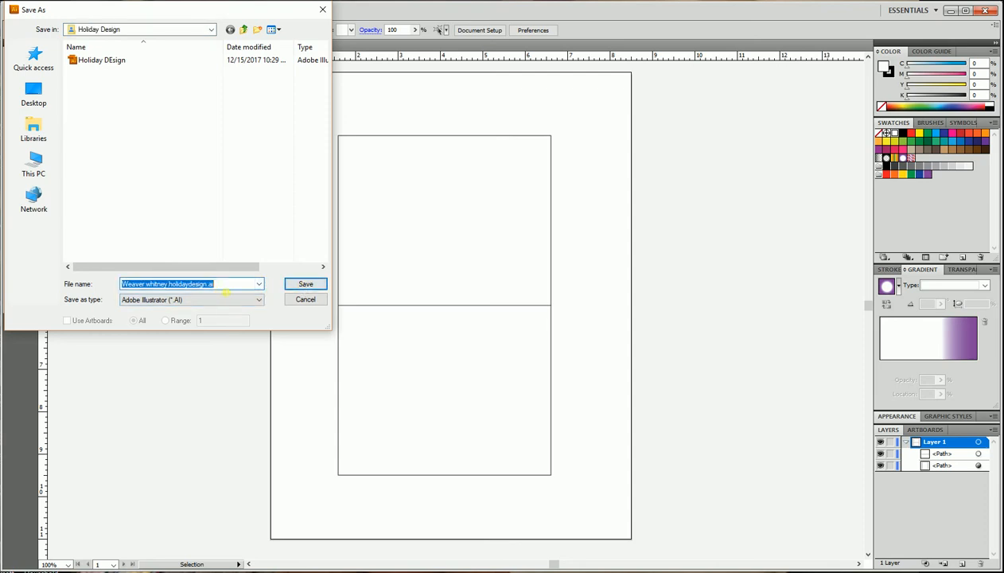
click(298, 288)
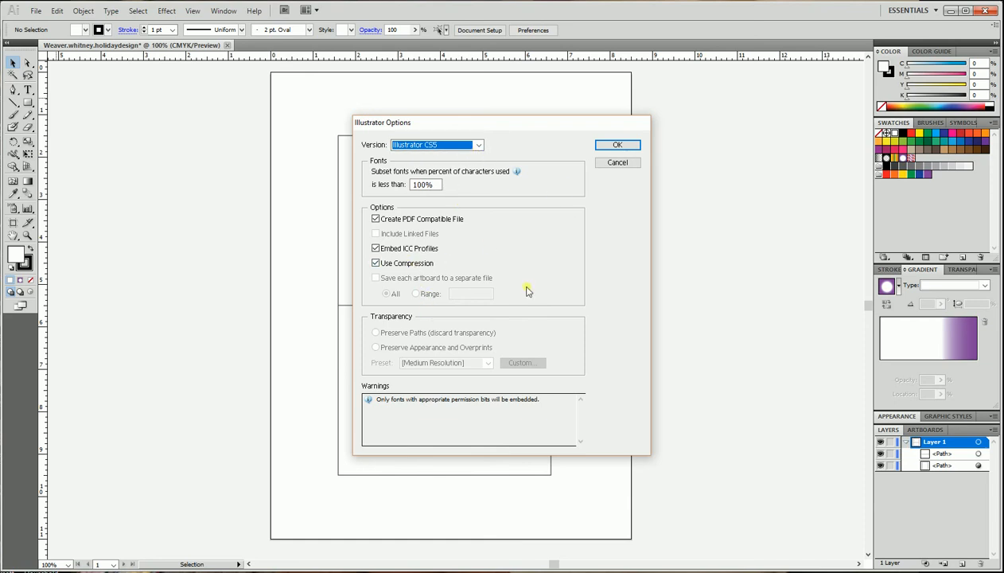
click(616, 146)
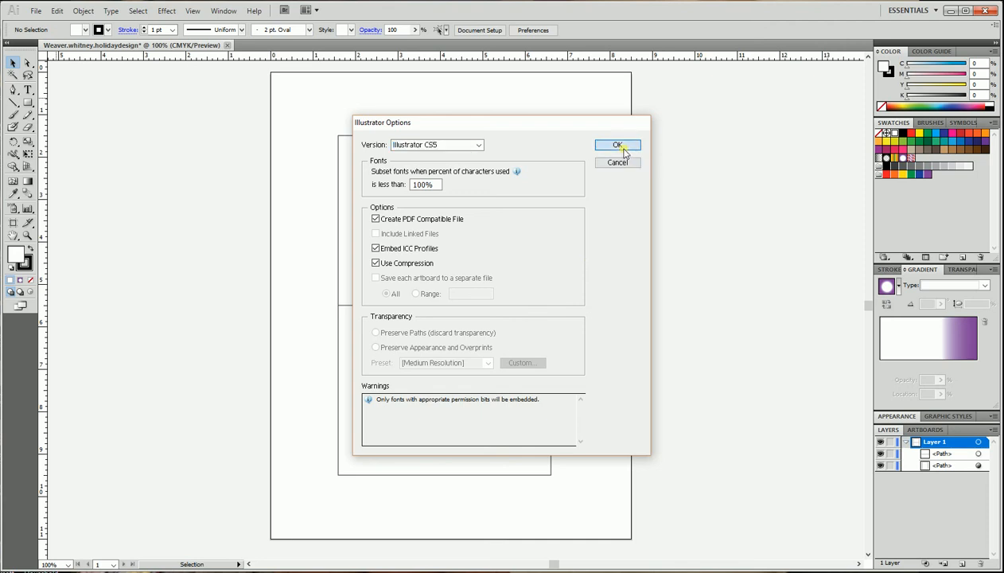